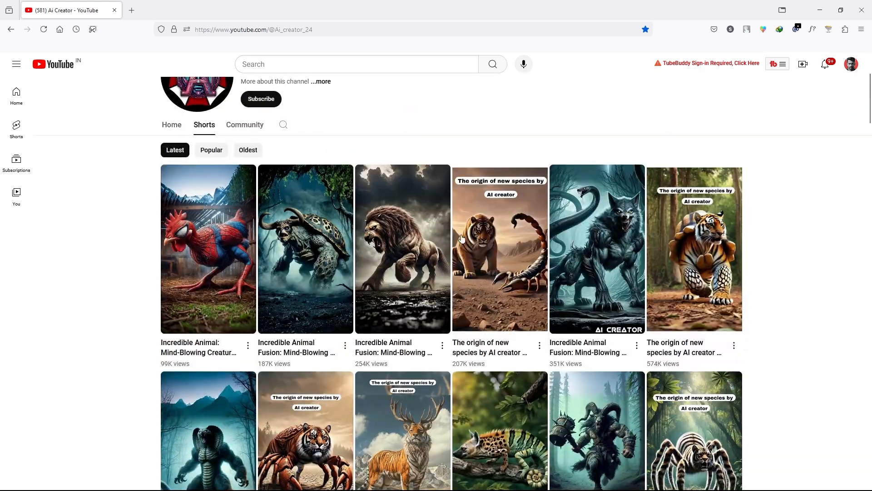
Browse the Shorts of the Ai Creator YouTube channel to examine its hybrid-animal videos
scroll(461, 238, down, 15)
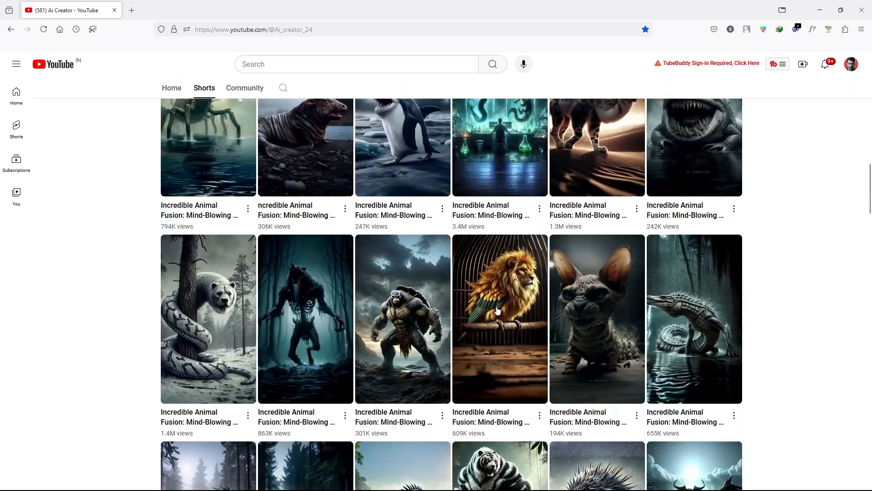
scroll(825, 279, up, 20)
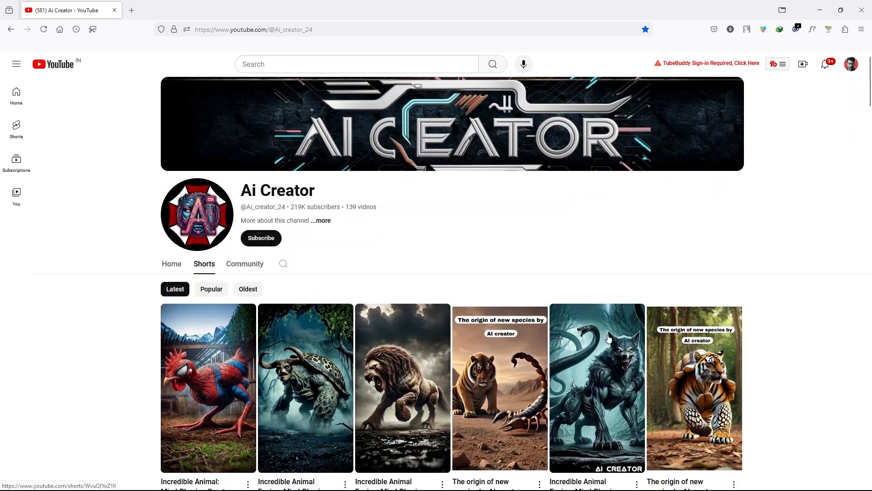
scroll(609, 339, down, 3)
scroll(658, 402, down, 17)
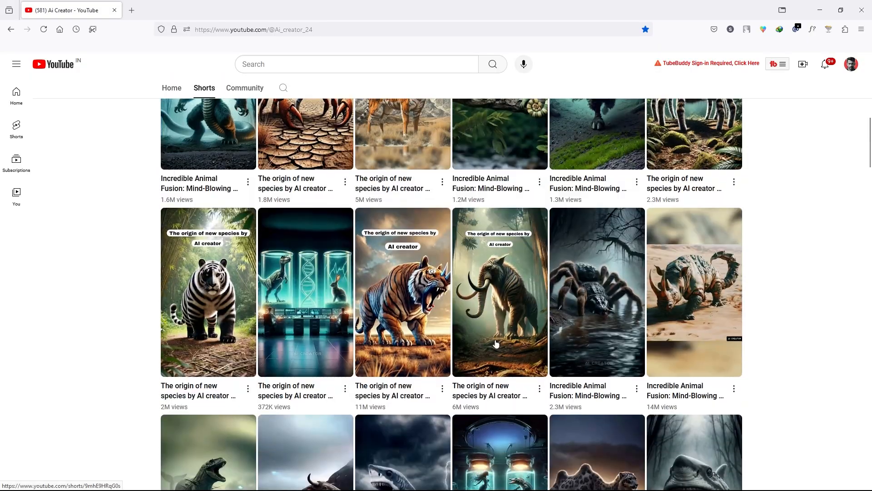
scroll(427, 351, down, 7)
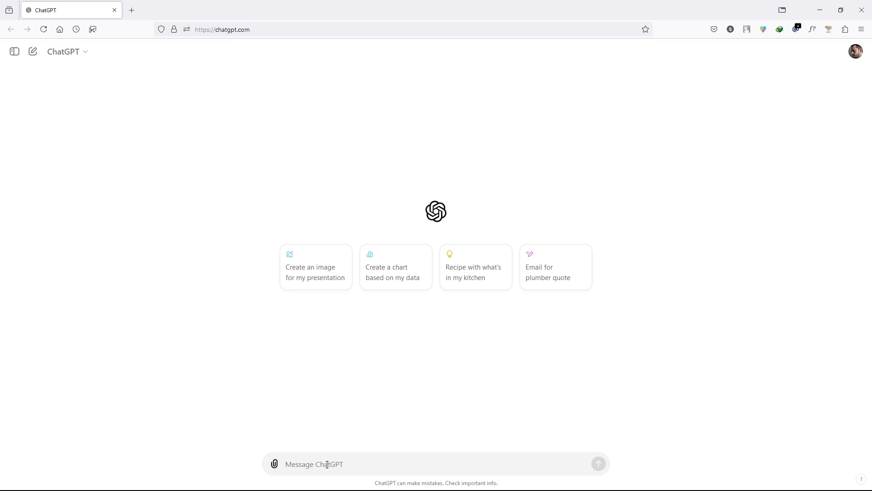
Ask ChatGPT for 5 detailed prompts for a muscular human-lion hybrid in a forest wearing a unique superhero costume
text(write 5 detailed prompts to create a hybrid image of a human and a lion. The creature should look super muscular and powerful, standing in a forest, wearing a unique superhero costume no one has ever seen before.)
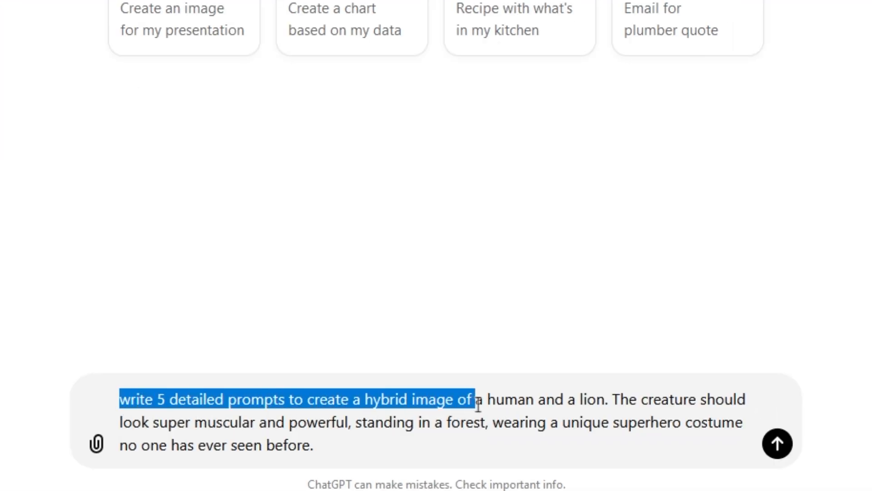
drag(614, 405, 211, 422)
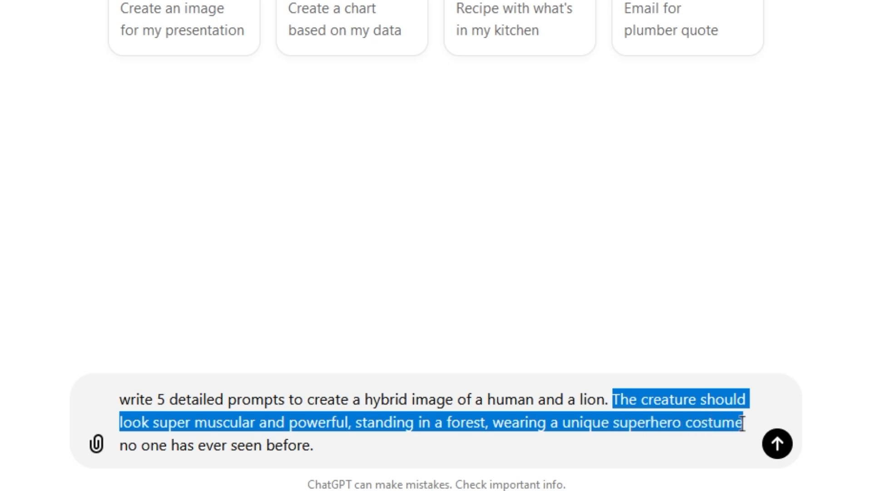
drag(742, 423, 159, 450)
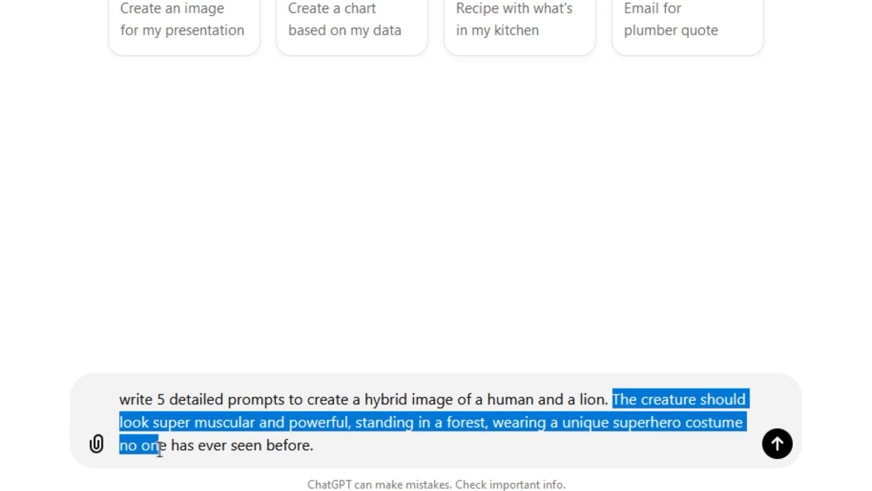
click(326, 449)
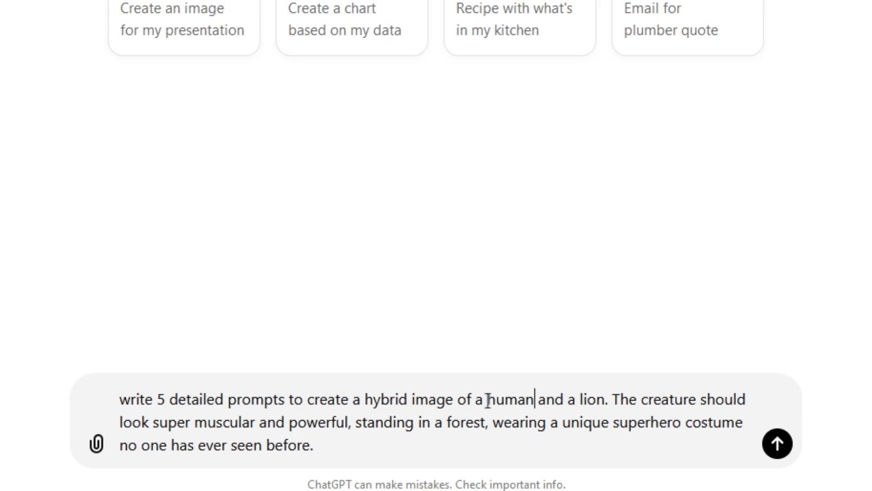
click(604, 400)
key(Return)
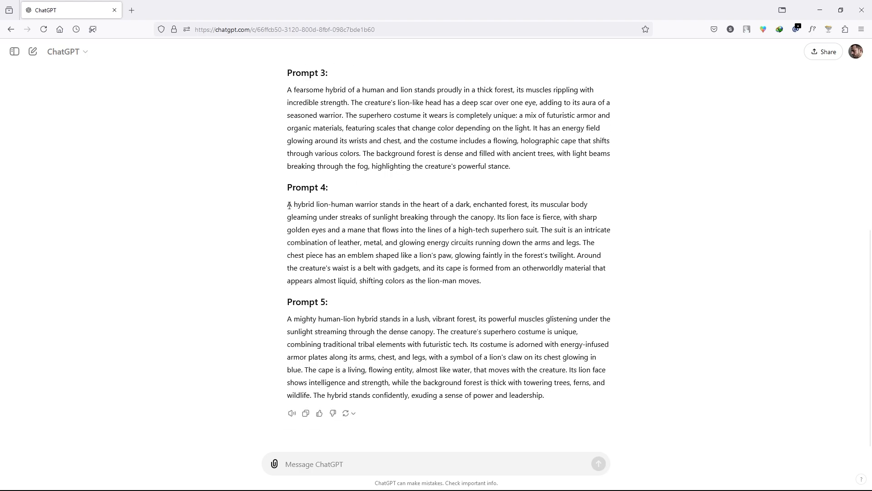
Copy the full text of Prompt 3 from the ChatGPT response
drag(289, 205, 288, 229)
click(324, 328)
drag(301, 331, 368, 369)
drag(291, 94, 373, 153)
click(288, 92)
drag(288, 92, 497, 178)
key(ctrl+c)
click(511, 169)
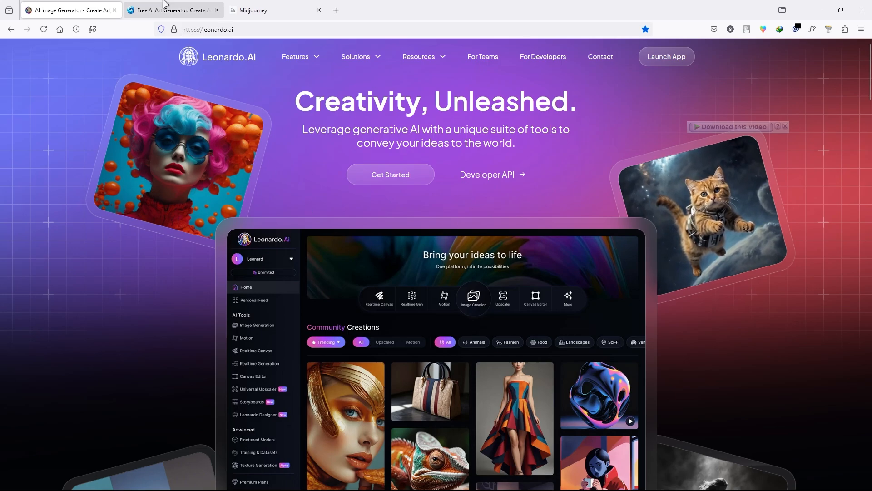
Look through the AI image generator sites, switch to SeaArt and log in to an account
click(165, 6)
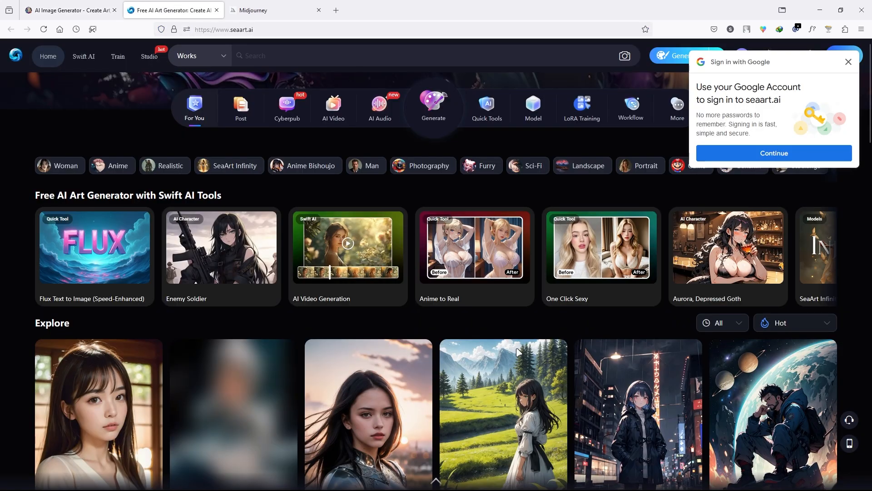
scroll(331, 328, down, 4)
key(ctrl+Tab)
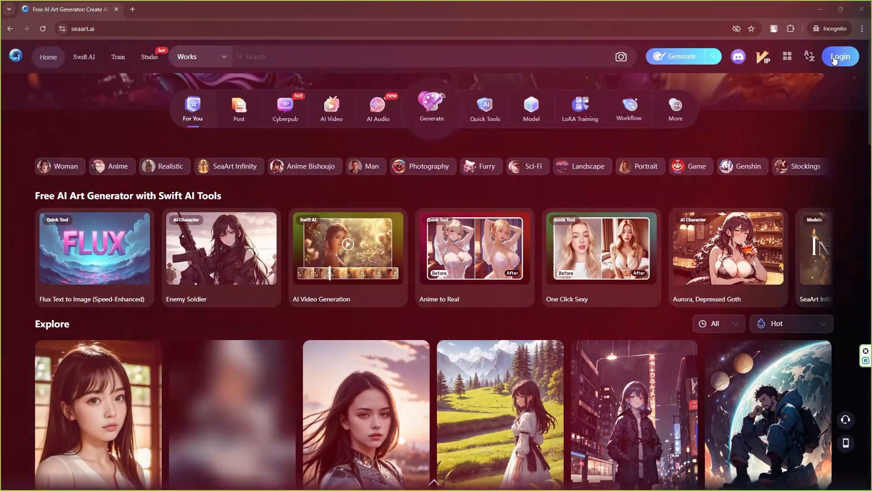
click(834, 60)
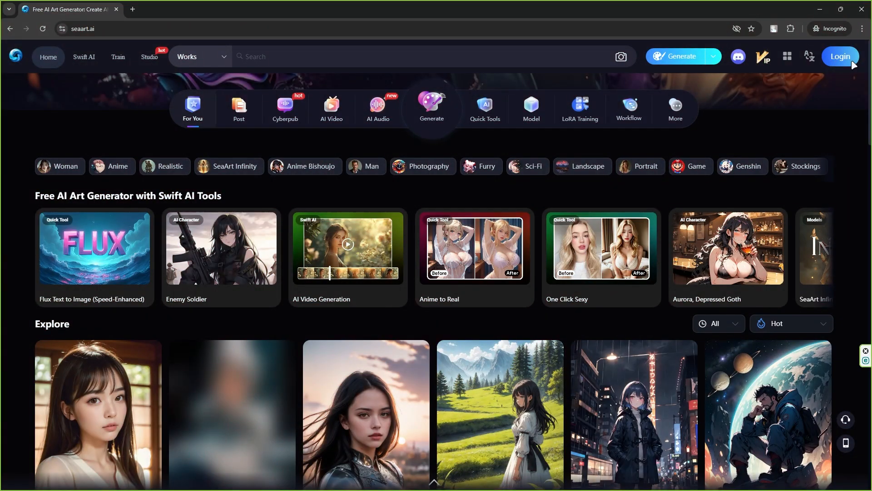
click(551, 244)
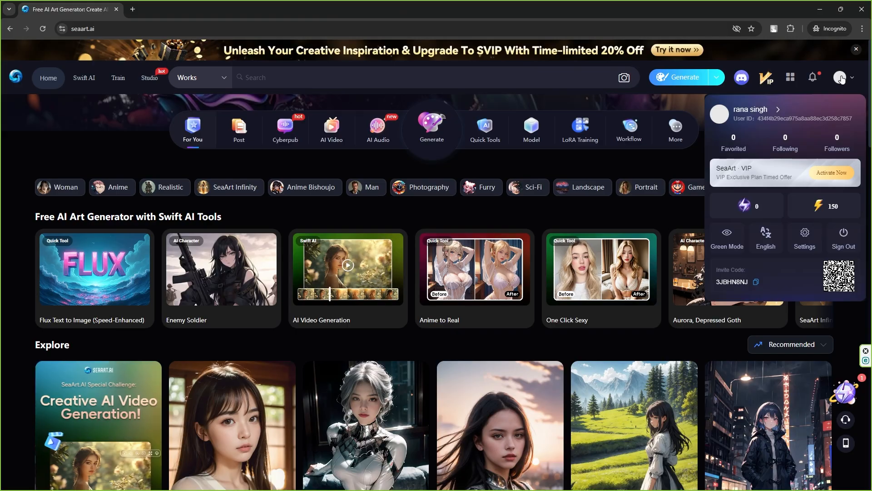
Open SeaArt's image generator in Studio mode and set the image size to 592X1024 [9:16]
click(674, 79)
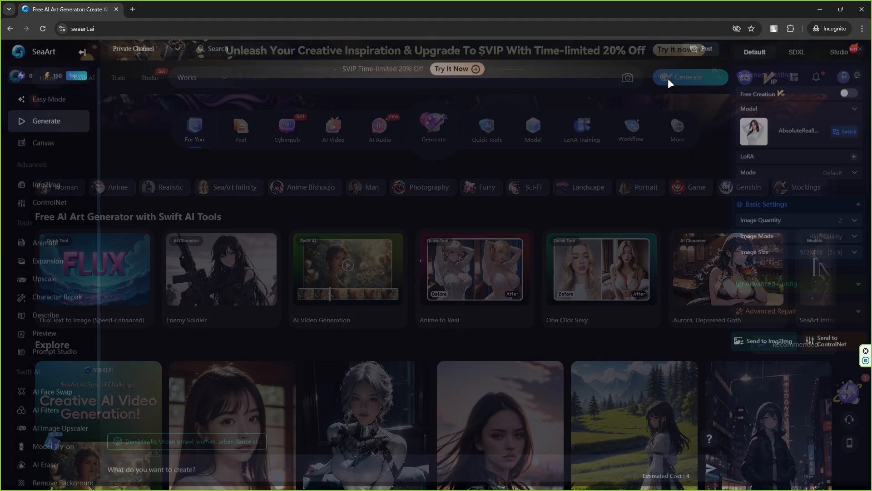
click(840, 58)
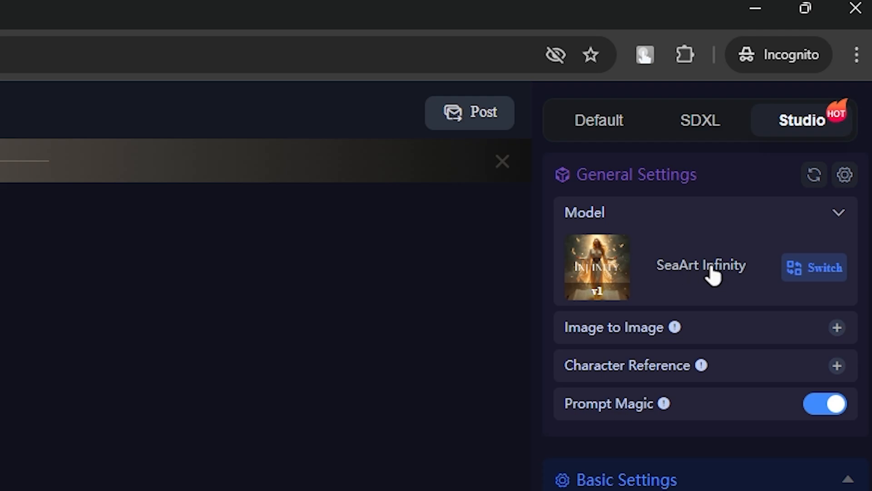
click(839, 222)
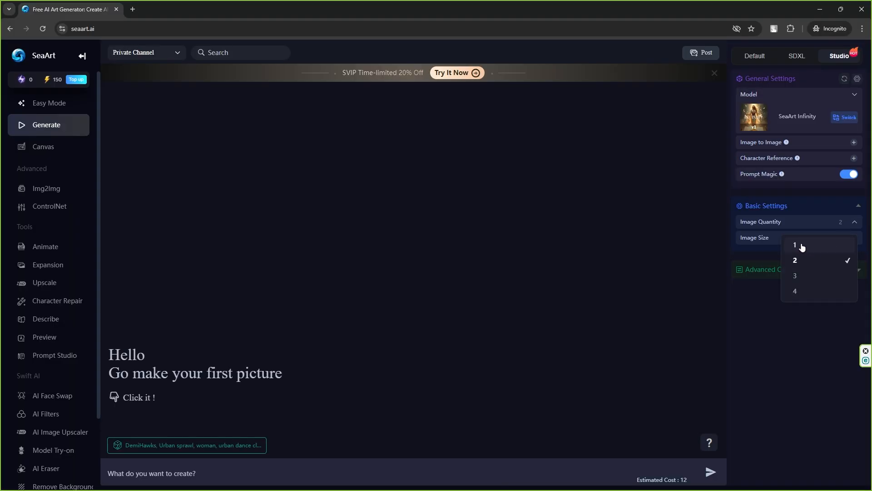
click(802, 247)
click(836, 242)
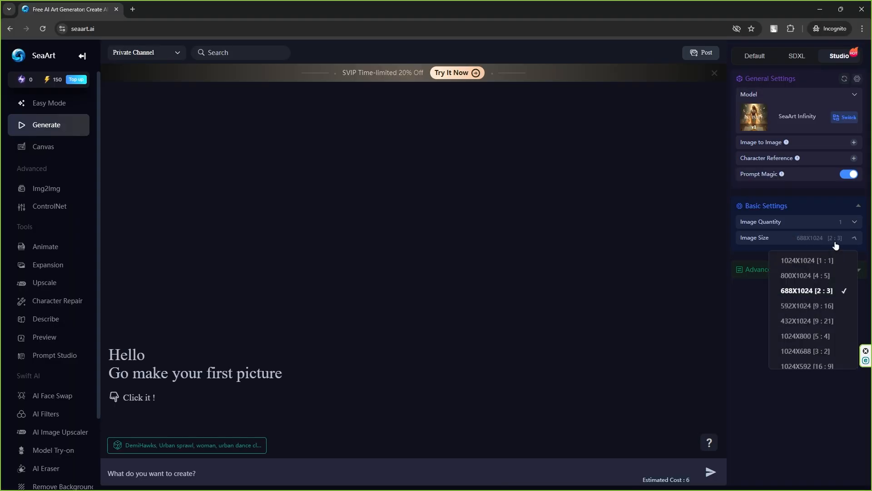
click(794, 307)
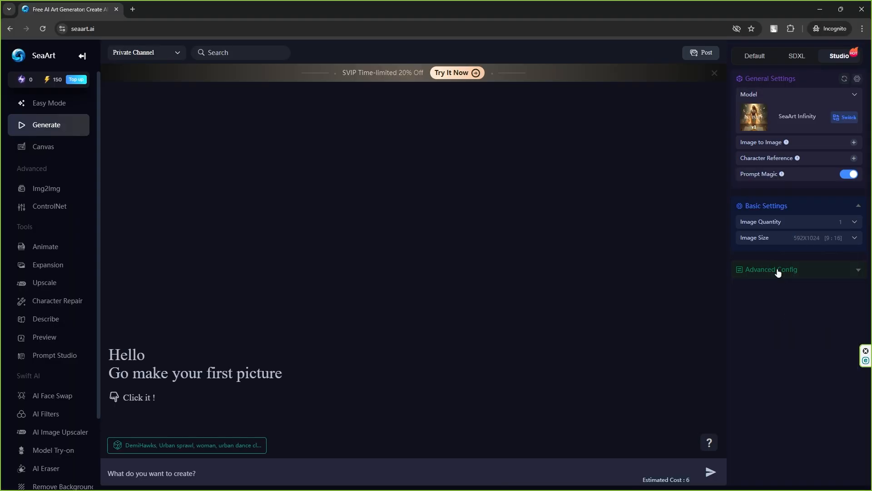
Enter the copied Prompt 3 text as the image description and generate the picture
click(262, 472)
key(ctrl+v)
key(ctrl+a)
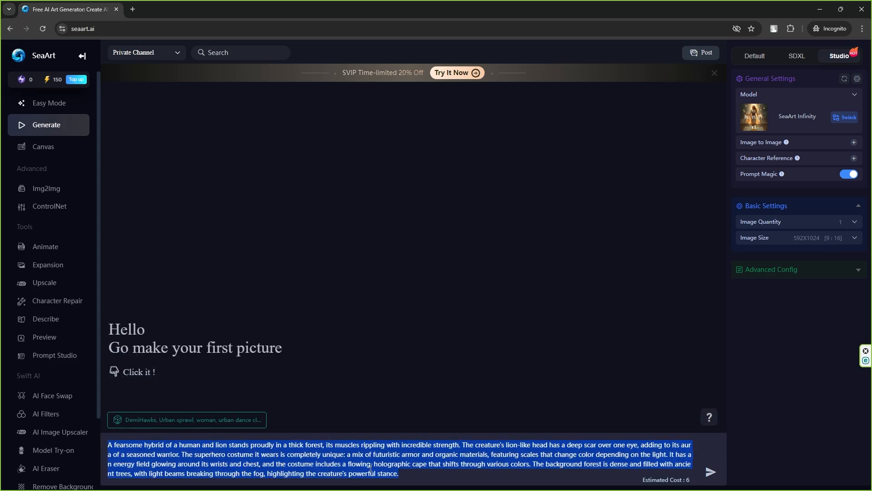
key(Return)
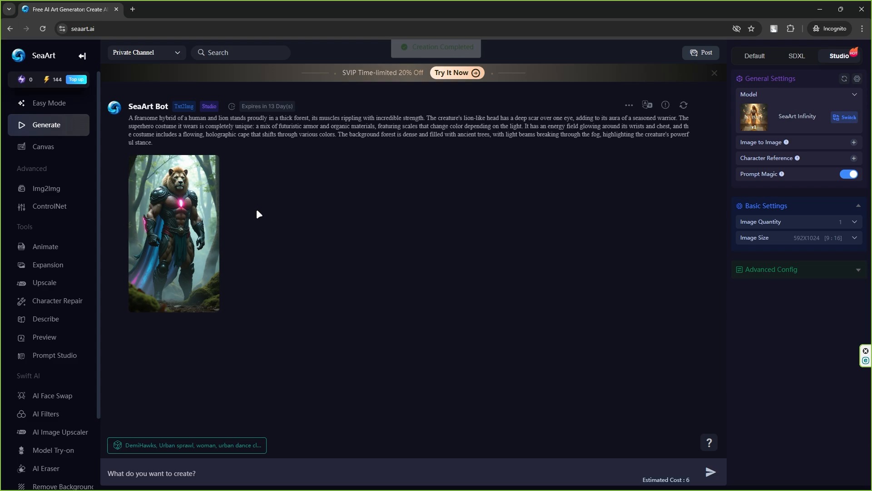
Inspect the generated lion-human images at full size and download the one with the glowing paw emblem
click(187, 189)
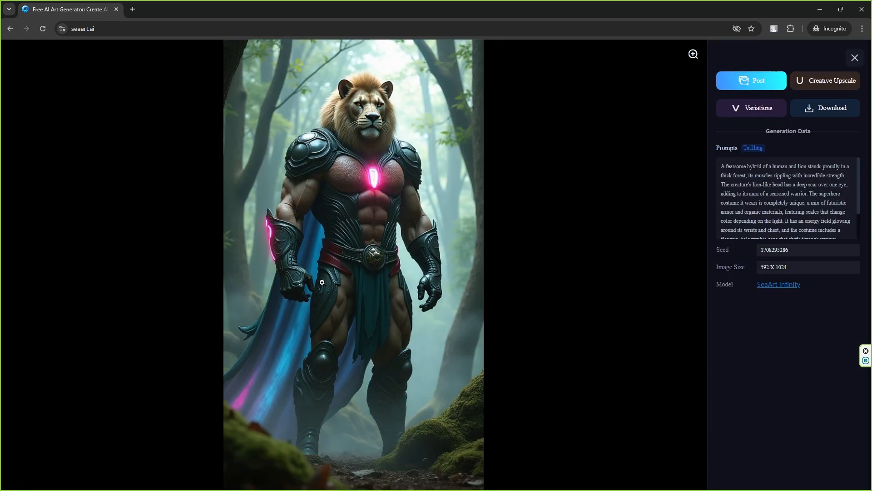
drag(287, 204, 491, 284)
key(super+c)
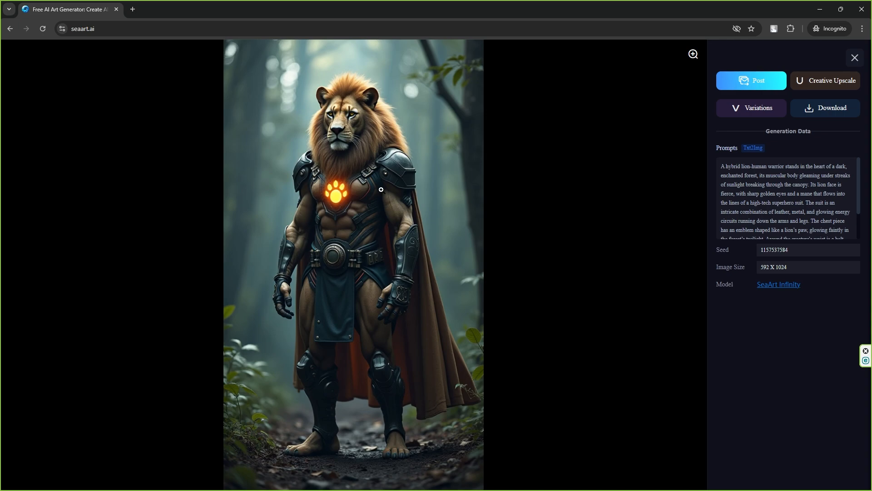
click(819, 108)
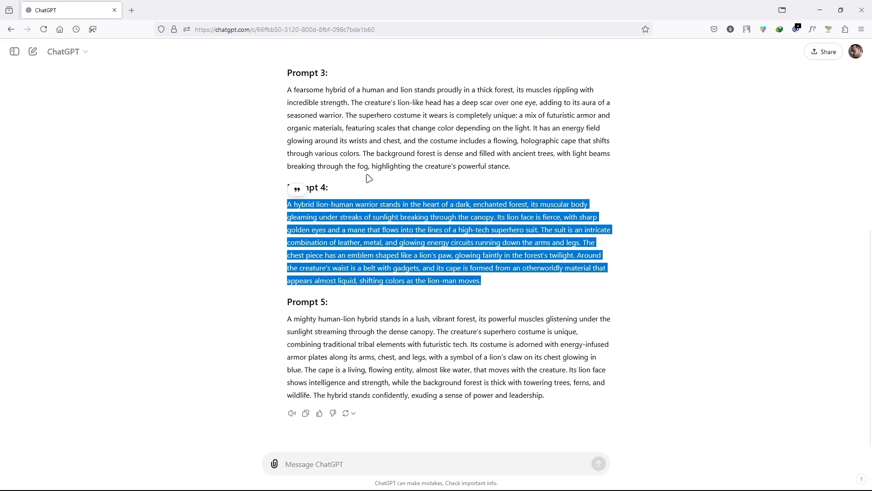
In ChatGPT, enter the follow-up message template for separating the creatures and replace its parenthesised placeholder with the Prompt 4 text
click(326, 461)
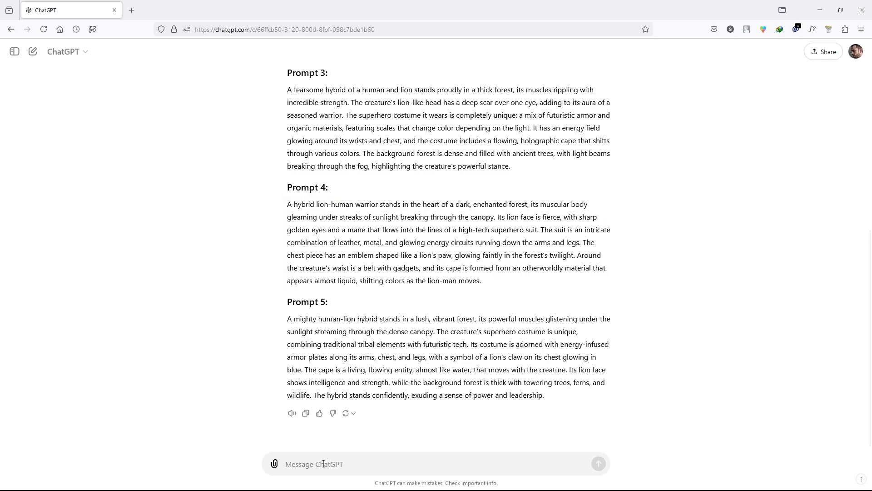
text(You wrote the following prompt:" (then paste the prompt you used to create a hybrid image). Then say, "Unfuse or separate these creatures in normal form, face to face. Keep everything else the same.)
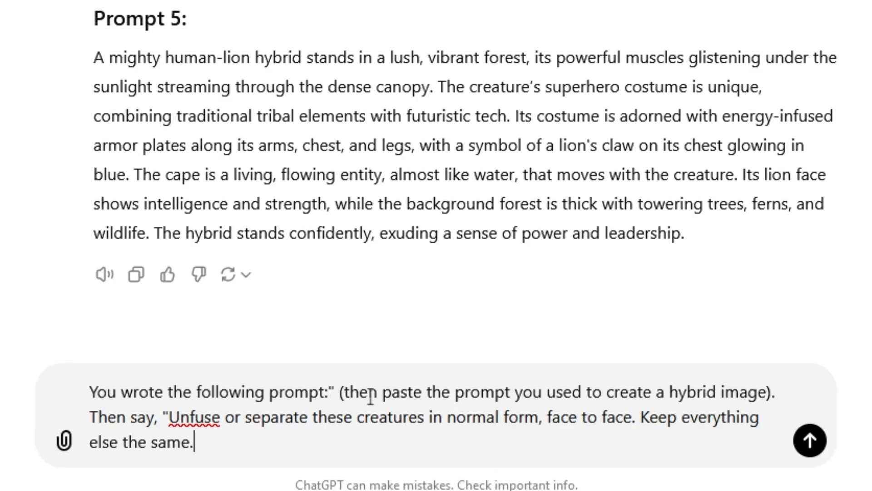
drag(394, 443, 585, 444)
key(super+v)
click(499, 231)
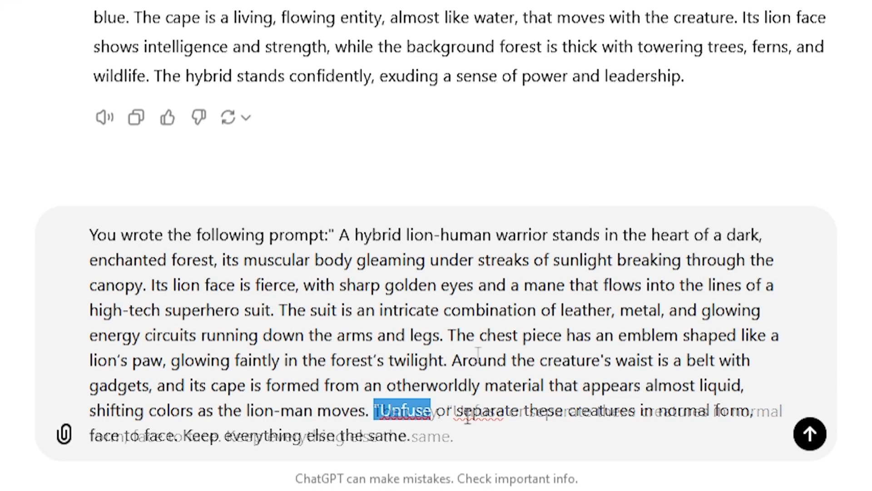
End the message with the instruction to unfuse the creatures face to face, keeping everything else the same, and send it
click(471, 411)
drag(379, 406, 414, 437)
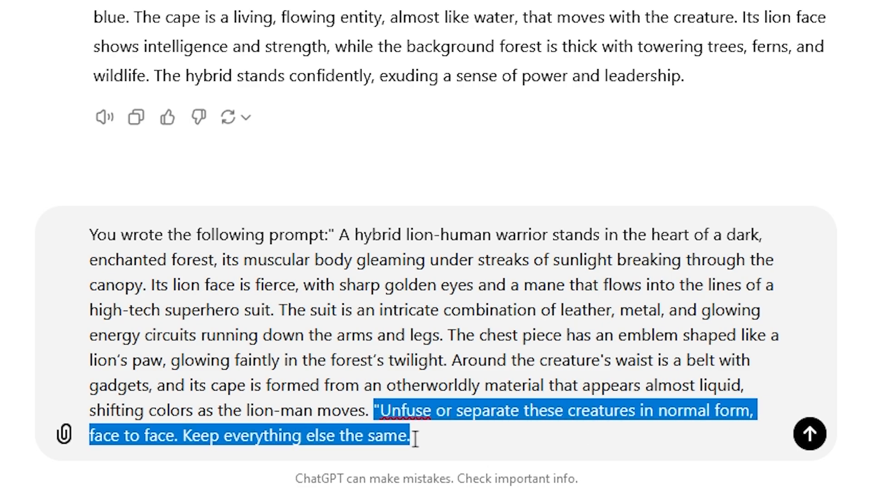
click(416, 437)
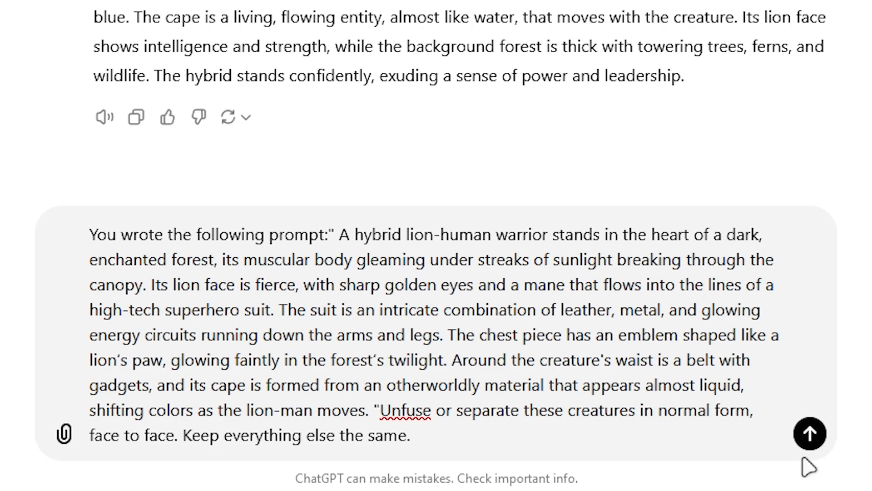
click(810, 437)
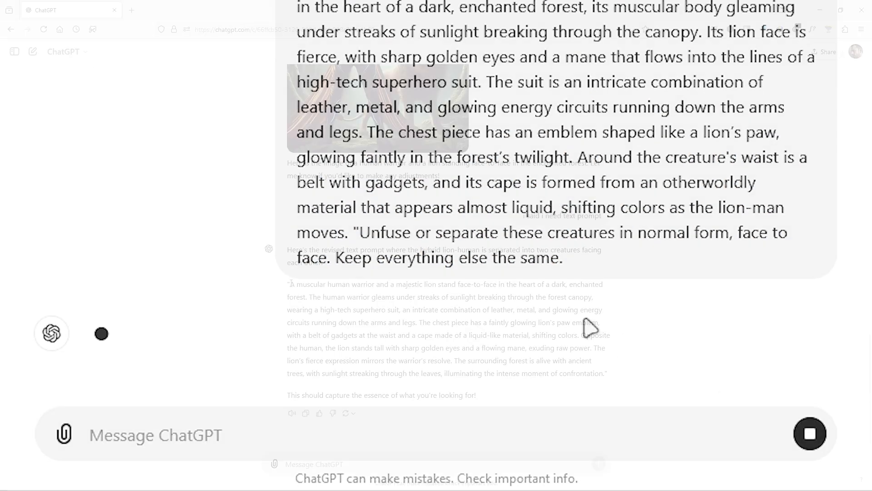
Use the revised face-to-face prompt to generate the human warrior and lion image in SeaArt, and open the result
drag(335, 336, 580, 375)
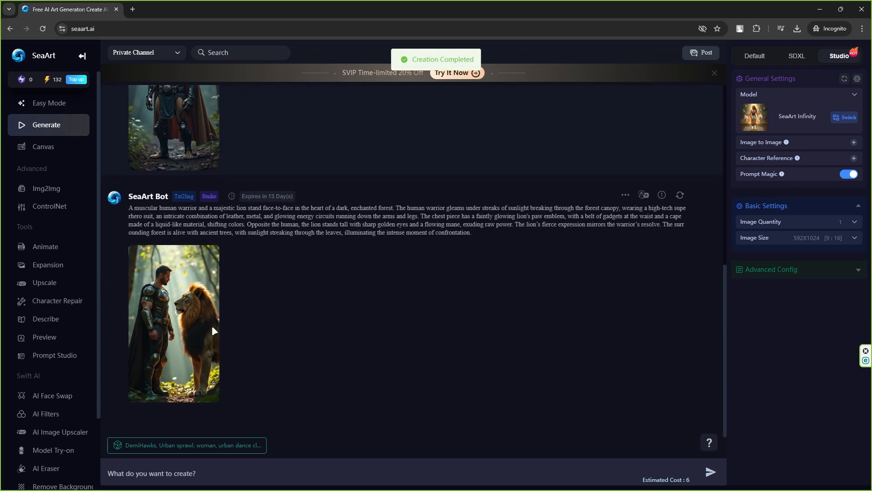
click(200, 318)
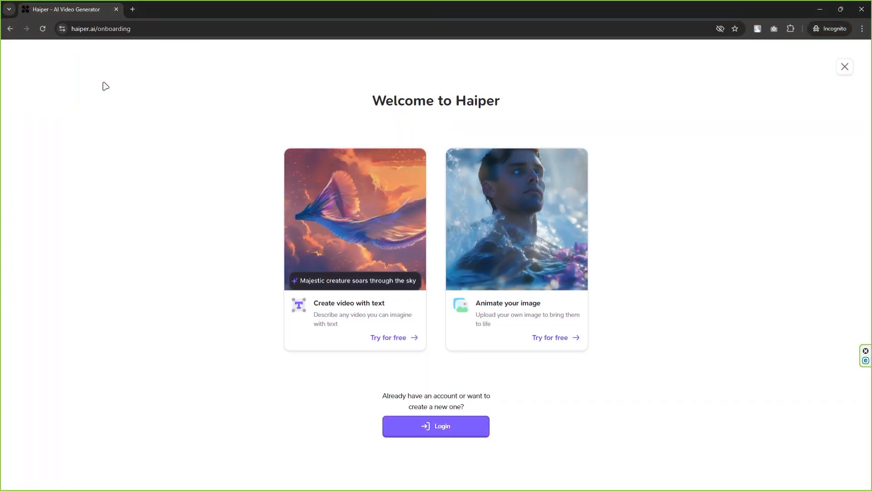
Open Haiper's login page and load temp-mail.org in a new browser tab
click(444, 425)
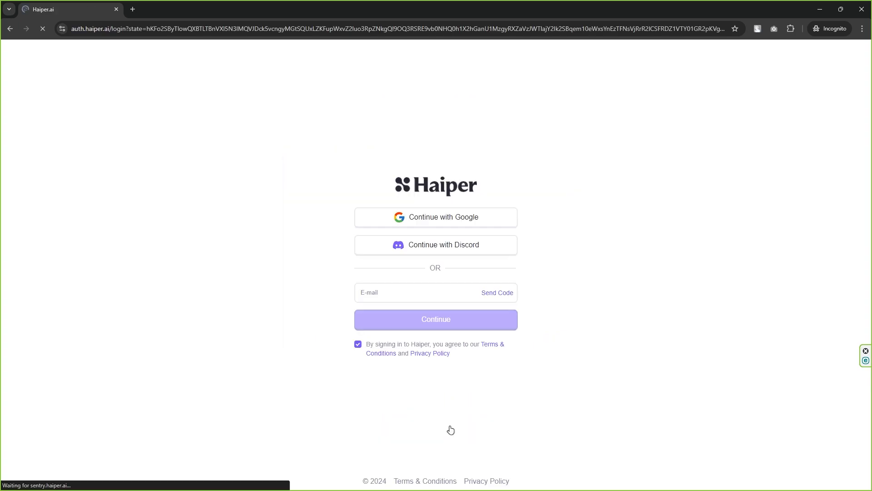
click(133, 9)
text(https://temp-mail.org/en/)
key(Return)
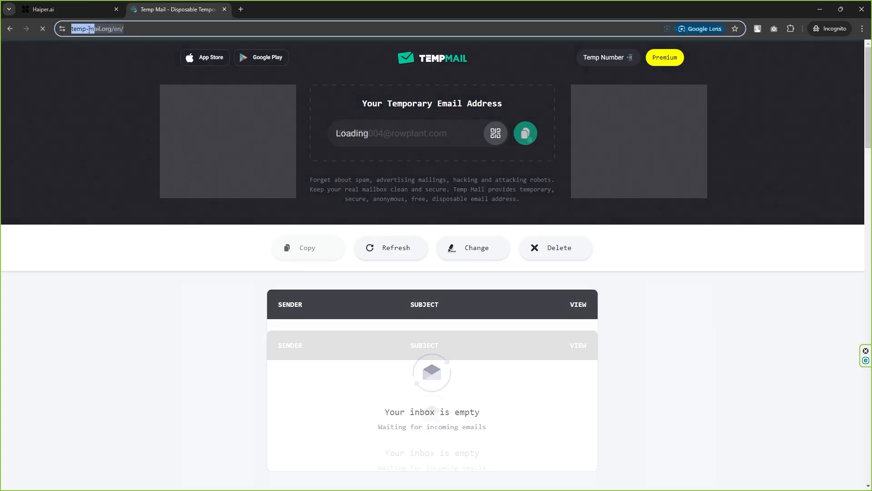
Copy the temporary e-mail address, enter it in Haiper's login form and request a verification code
click(526, 133)
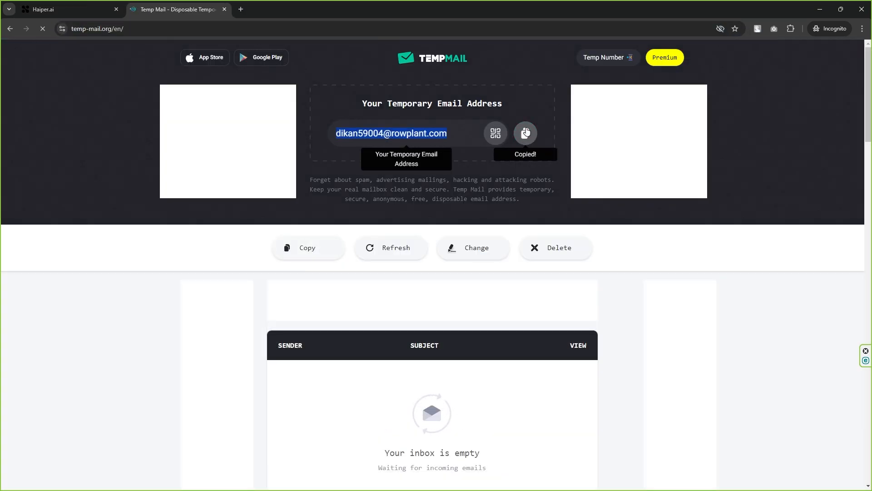
click(109, 17)
click(400, 291)
key(ctrl+v)
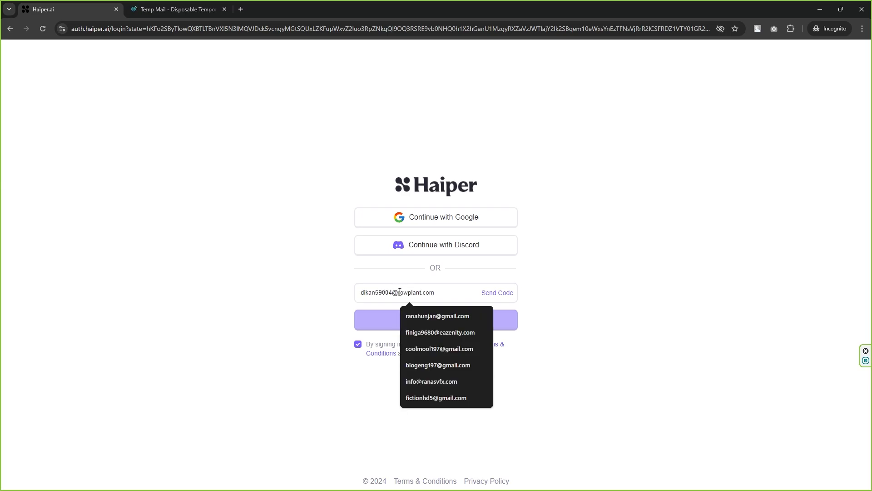
click(497, 293)
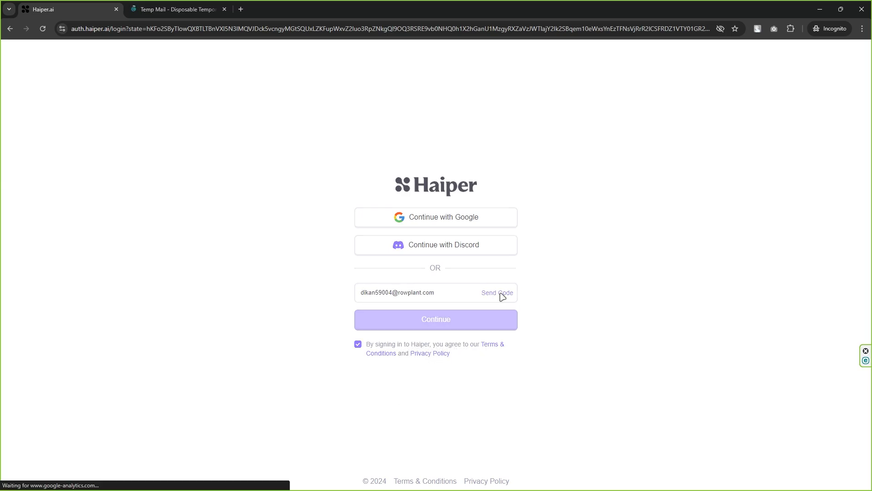
Copy the verification code from the Haiper message in the temporary mailbox and enter it to finish the Haiper login
click(179, 8)
scroll(324, 196, down, 2)
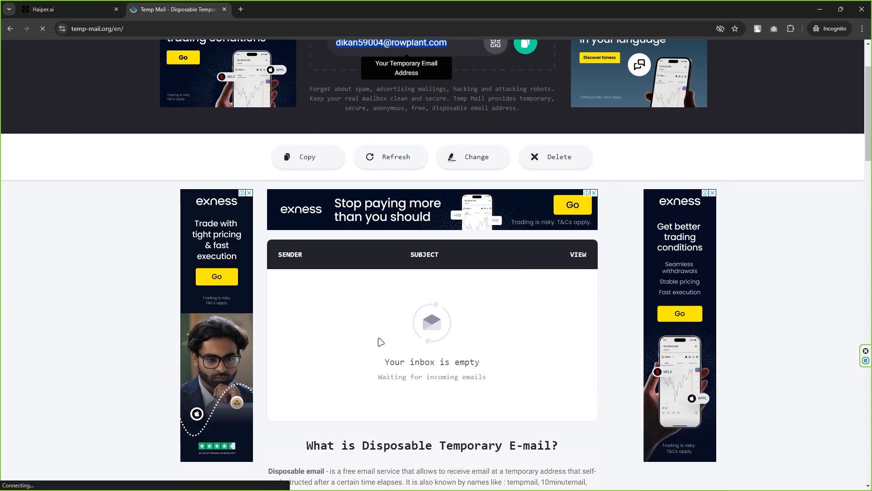
click(376, 288)
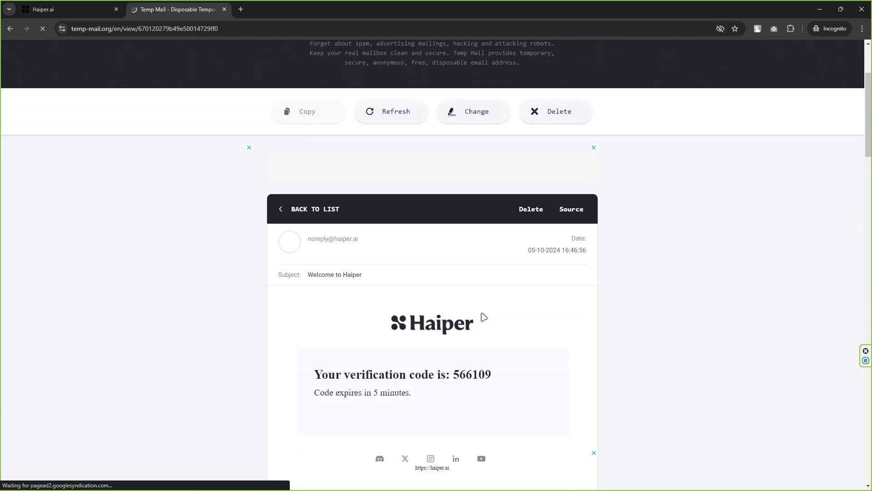
double_click(490, 375)
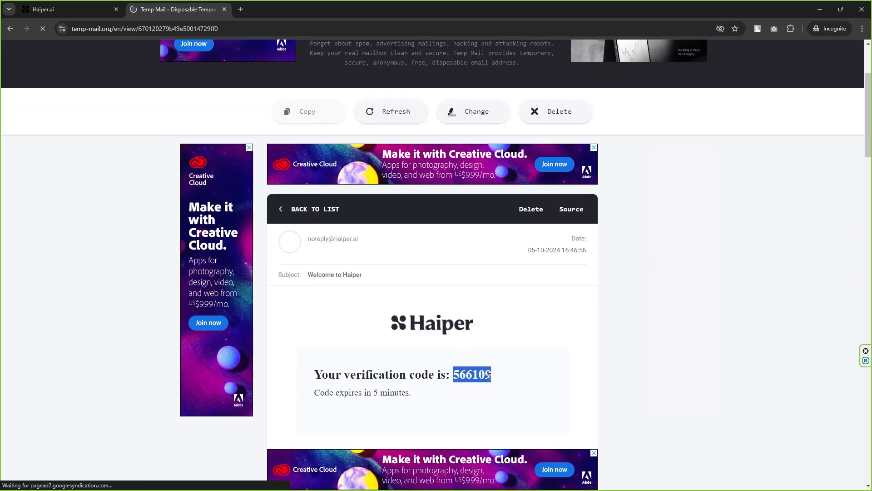
click(54, 9)
click(439, 339)
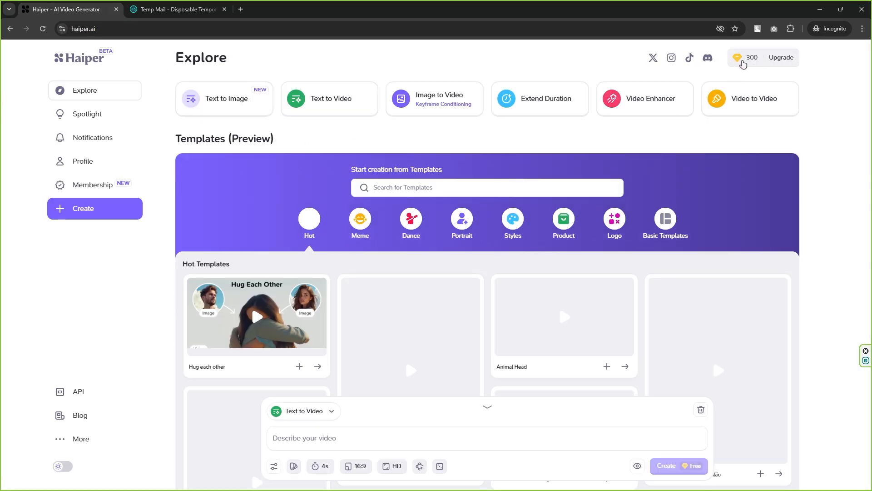
Switch the creation mode to Image to Video and upload undefined_image (9).png as the first frame image
scroll(439, 349, down, 2)
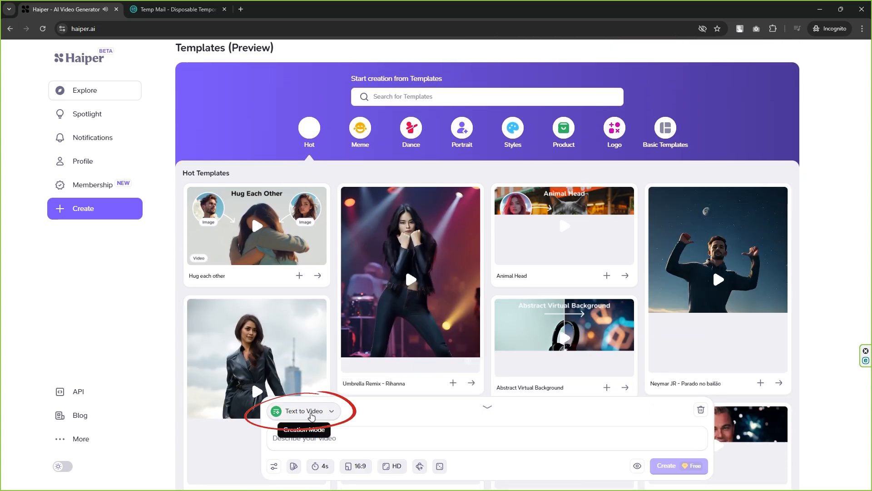
click(314, 415)
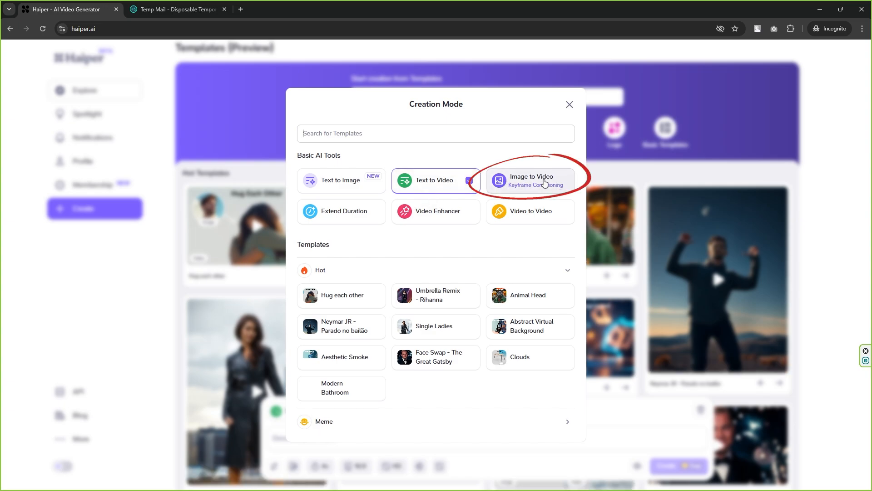
click(551, 182)
click(390, 389)
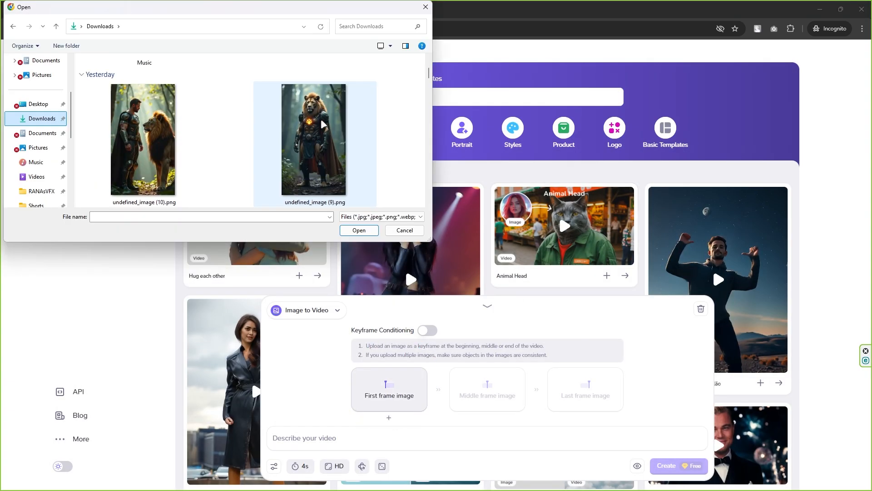
click(324, 136)
click(358, 230)
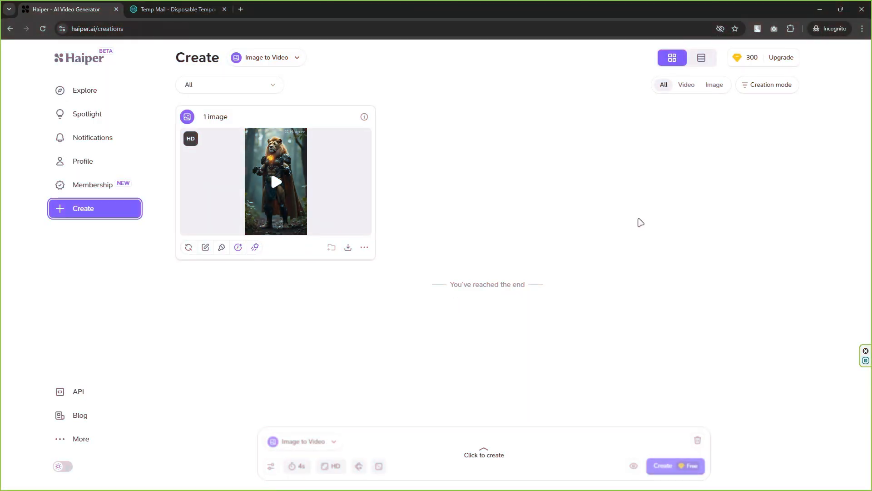
Play the generated lion-warrior video full screen, exit it, and look through the separated and fused source images
click(362, 226)
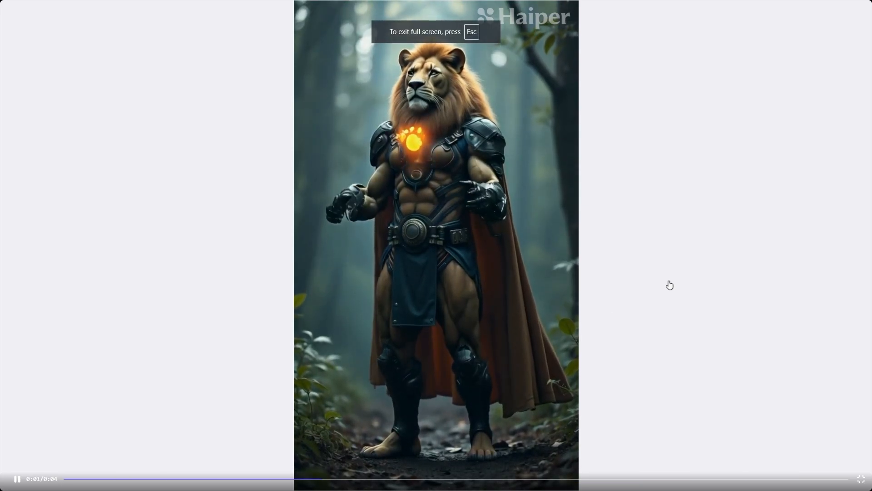
key(Escape)
click(516, 360)
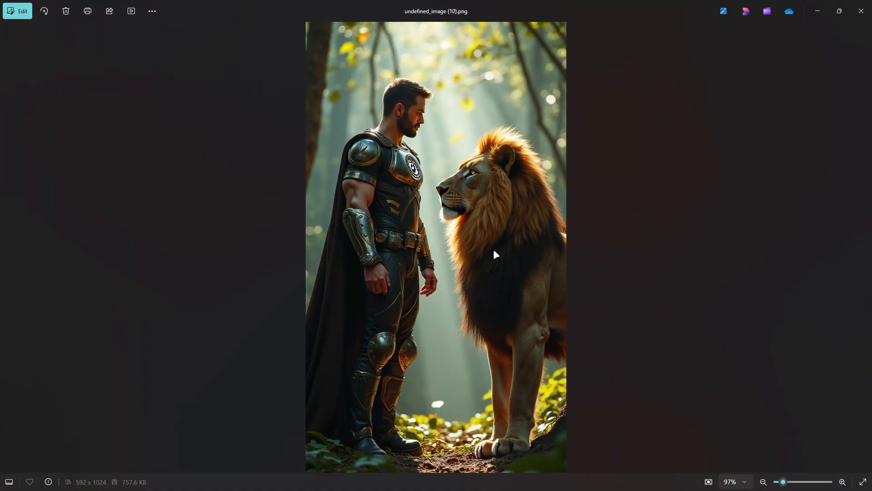
key(Left)
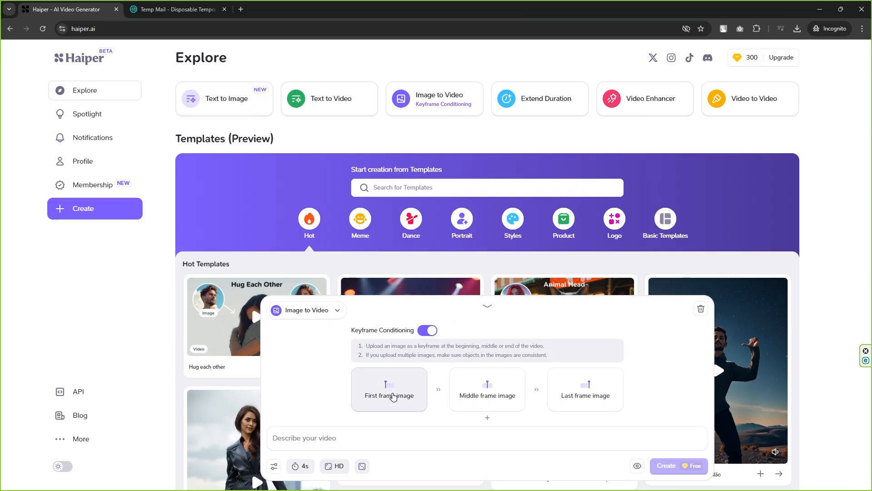
Set undefined_image (10).png as the first keyframe and undefined_image (9).png as the last, and create an 8-second HD video
click(398, 393)
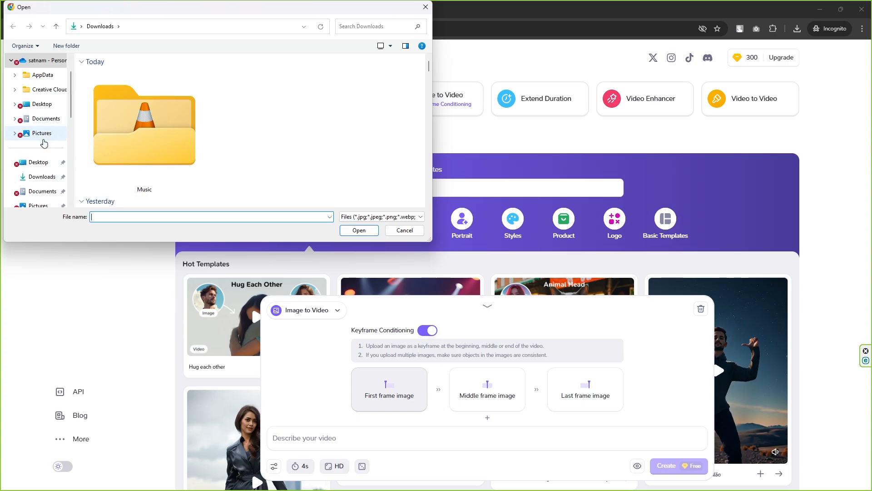
scroll(181, 169, down, 3)
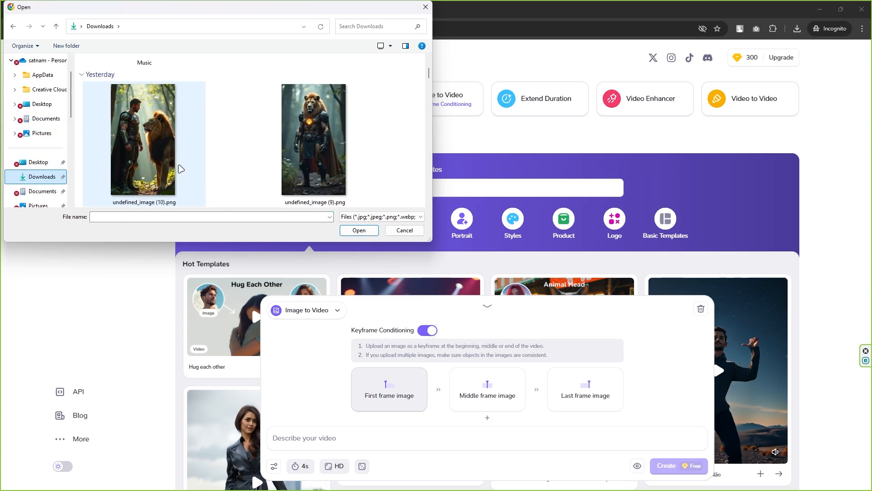
double_click(154, 132)
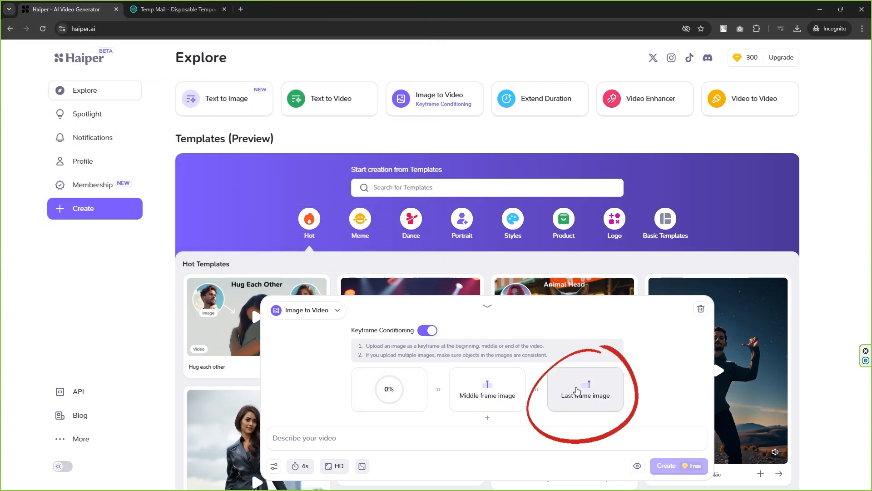
click(578, 393)
scroll(190, 180, down, 3)
double_click(321, 165)
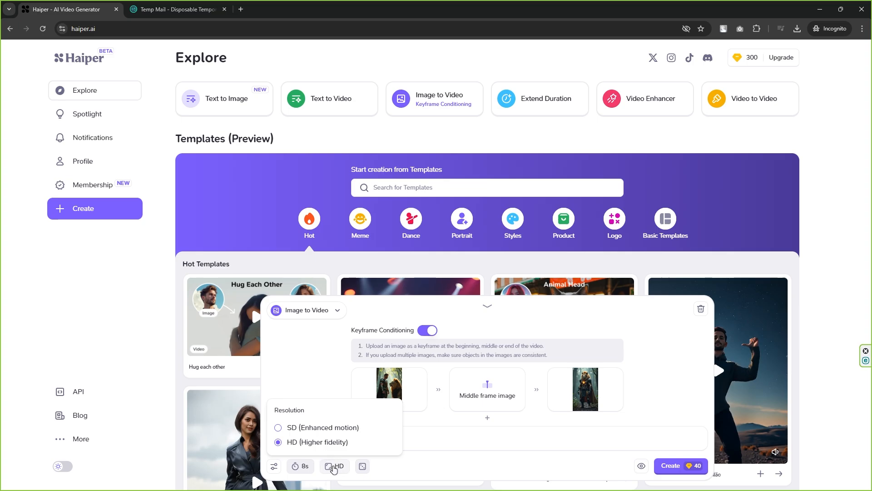
click(685, 466)
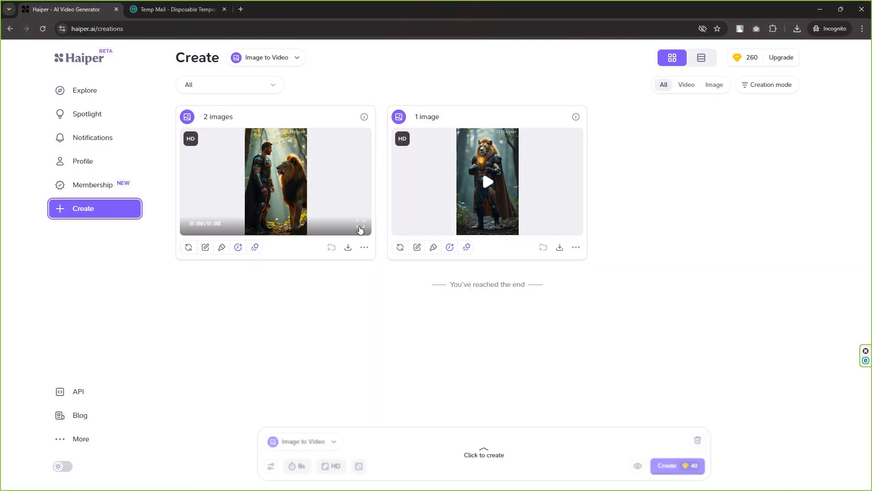
Review the lion and panda warrior videos in Luma Dream Machine's Your Creations gallery
click(489, 181)
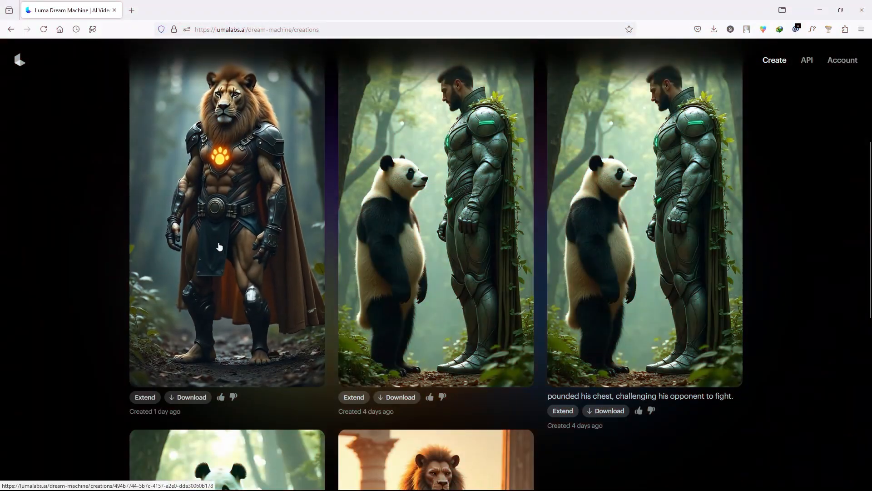
scroll(247, 260, up, 3)
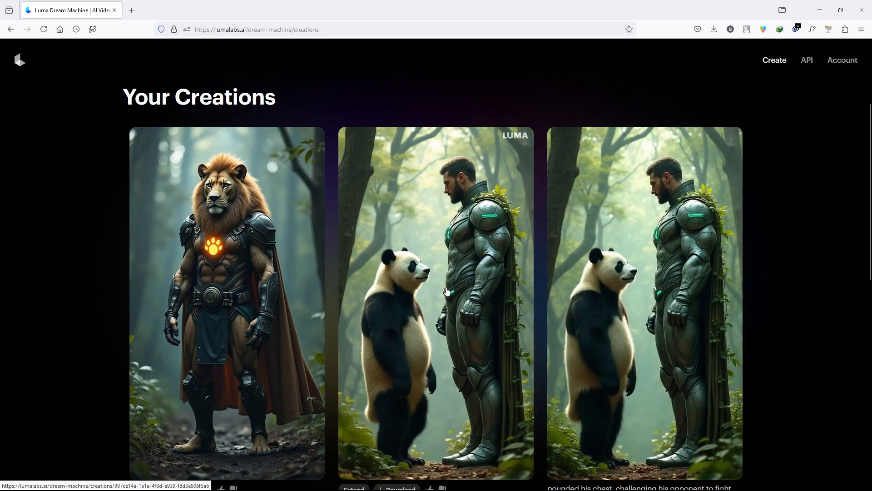
scroll(447, 291, down, 1)
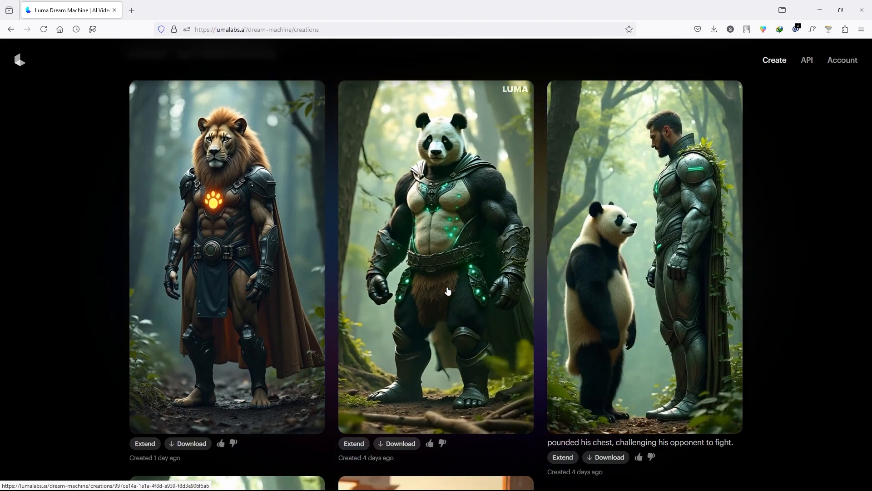
scroll(477, 305, down, 4)
scroll(477, 305, down, 3)
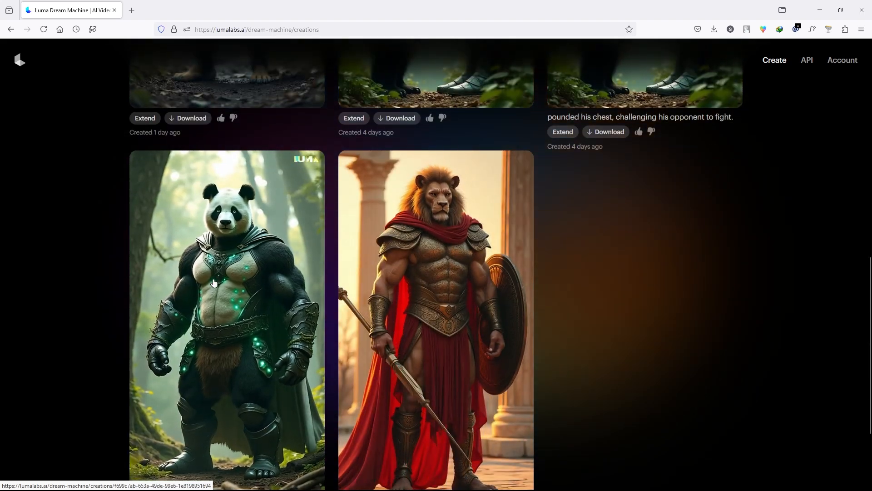
scroll(229, 253, down, 1)
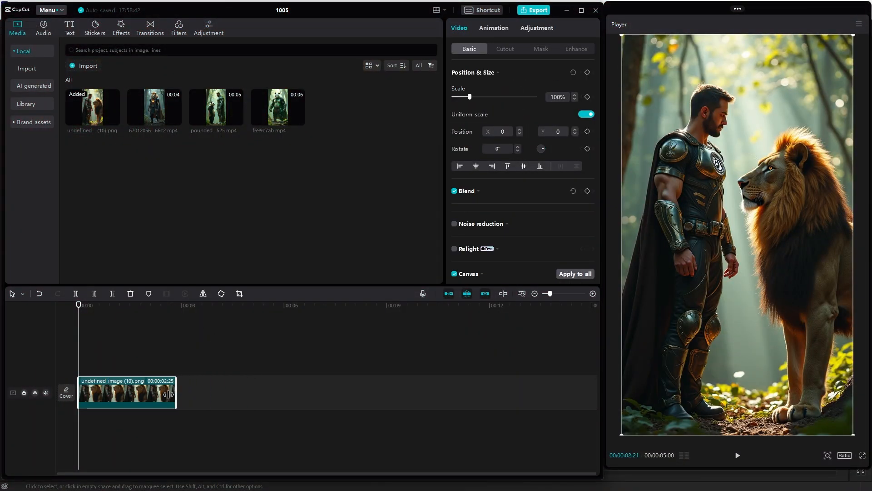
In CapCut, place the lion-warrior video after the human-and-lion image on the timeline and join them with a Camera transition
click(175, 121)
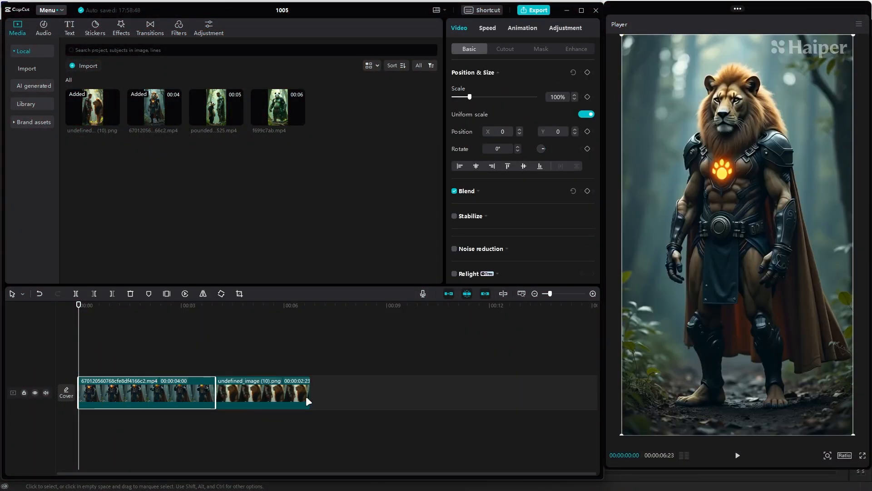
drag(155, 396, 342, 395)
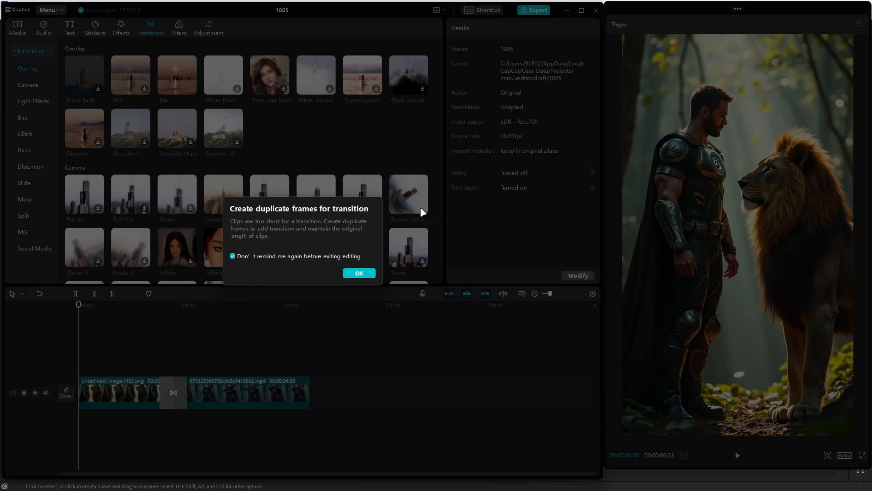
click(358, 273)
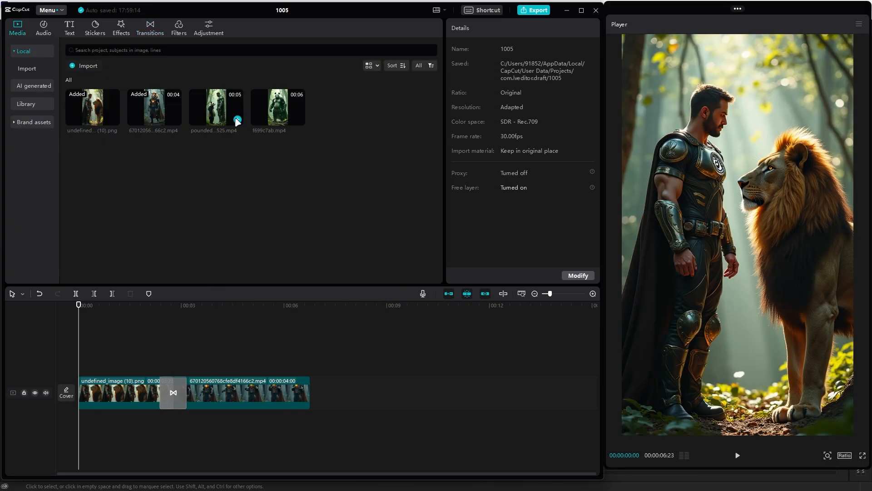
Add the human-and-panda clip to the end of the timeline, followed by the panda-warrior clip f699c7ab.mp4
click(236, 120)
drag(154, 394, 477, 393)
click(375, 195)
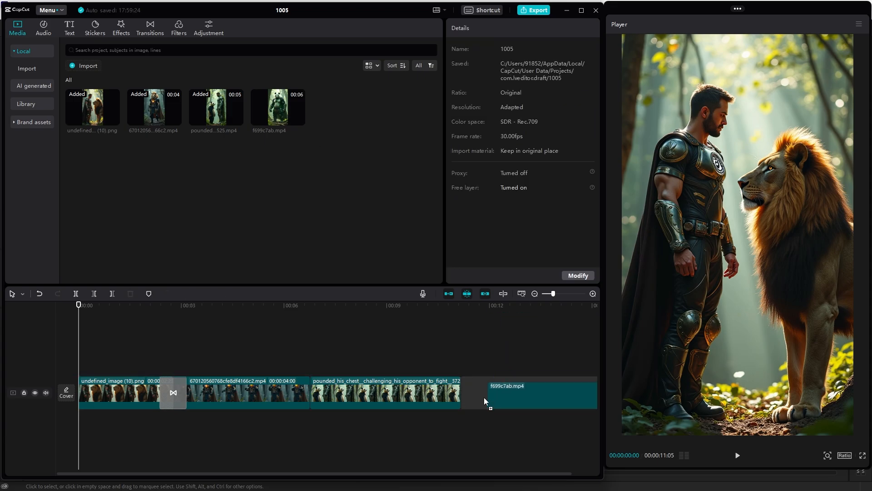
click(489, 396)
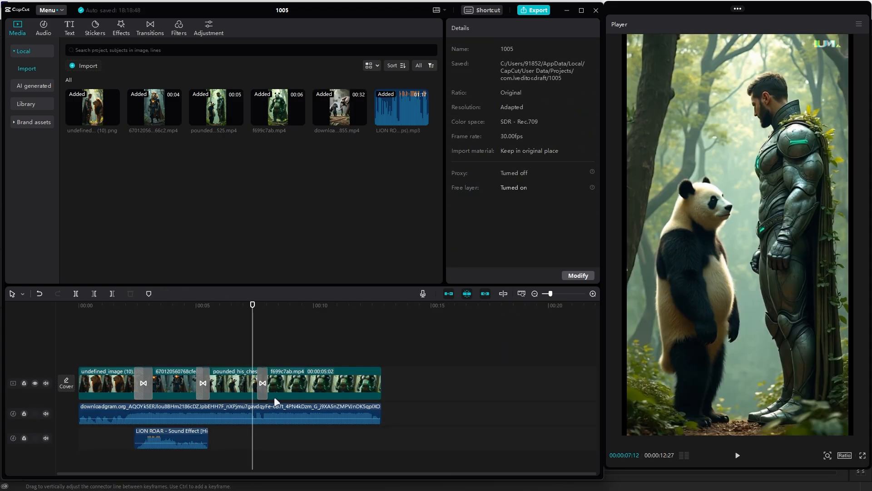
Inspect the background audio and LION ROAR sound effect clips, and play back that part of the timeline
click(288, 411)
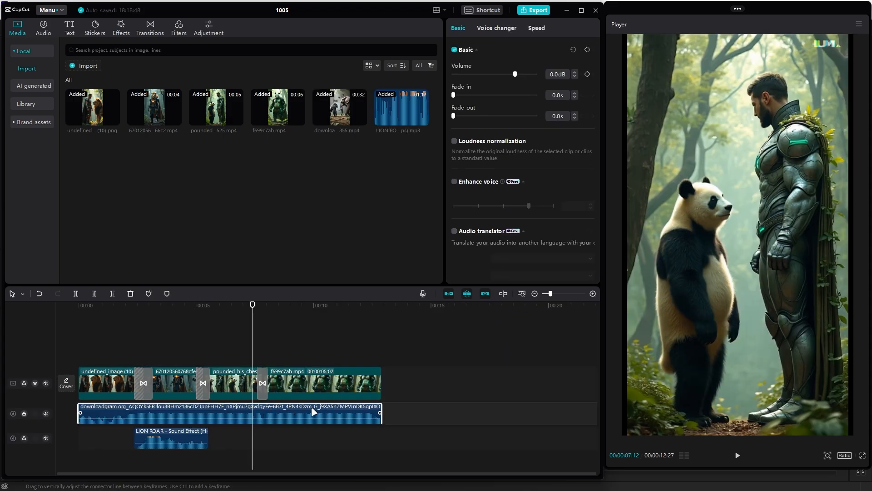
click(168, 432)
click(170, 317)
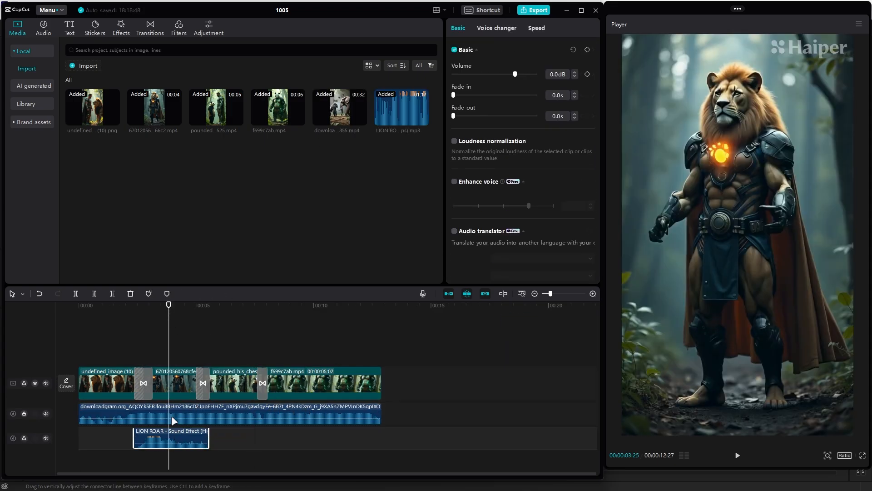
click(111, 307)
key(space)
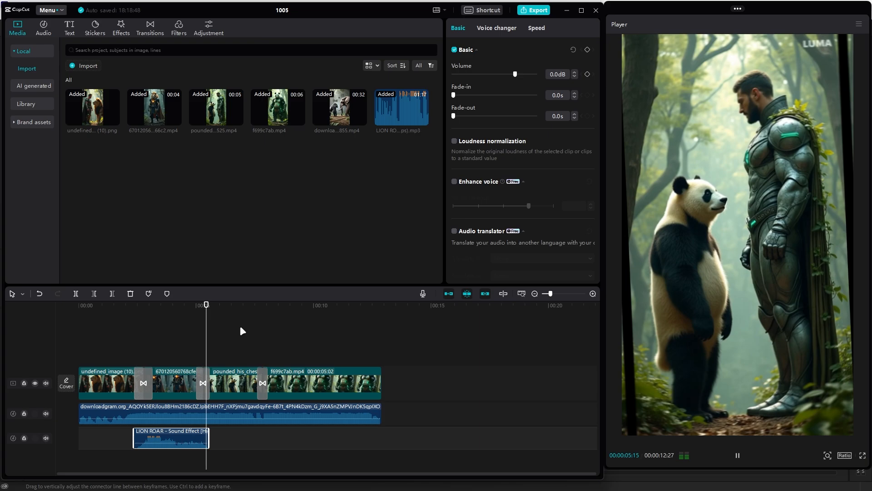
key(space)
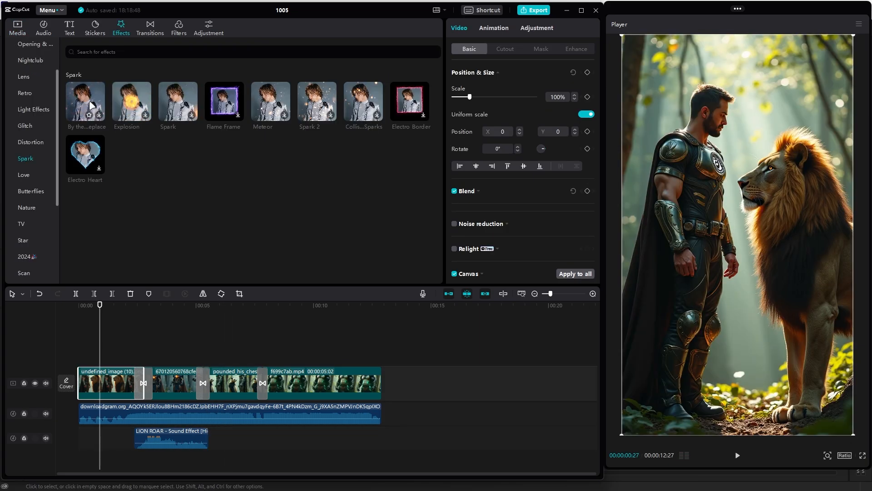
Add the By the fireplace effect from the Spark category to the timeline and preview it
click(98, 114)
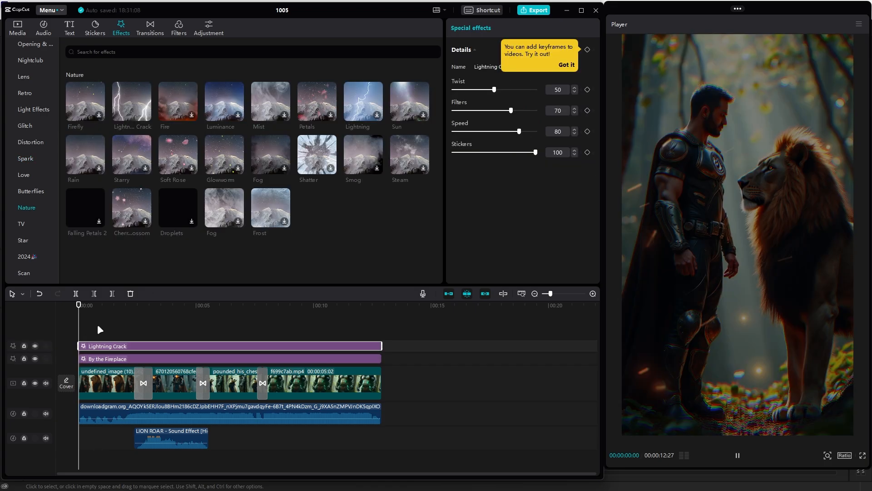
key(space)
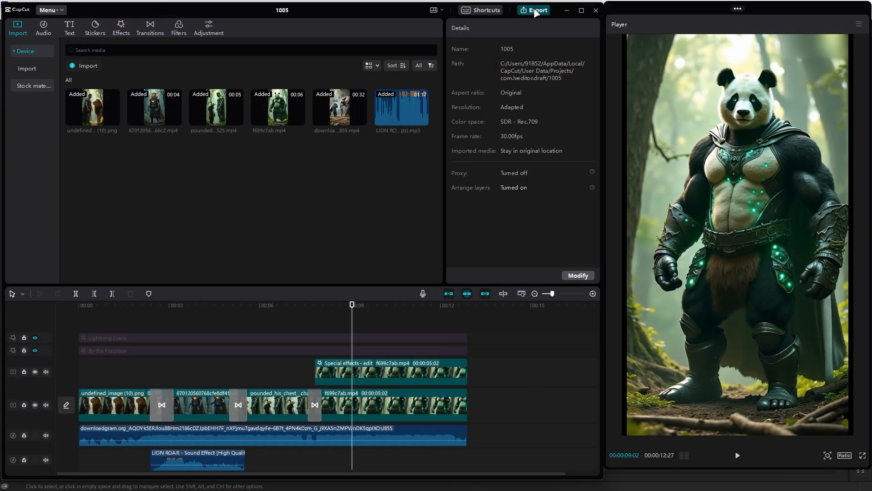
Open the export settings for project 1005 and bring up the video resolution choices
click(536, 11)
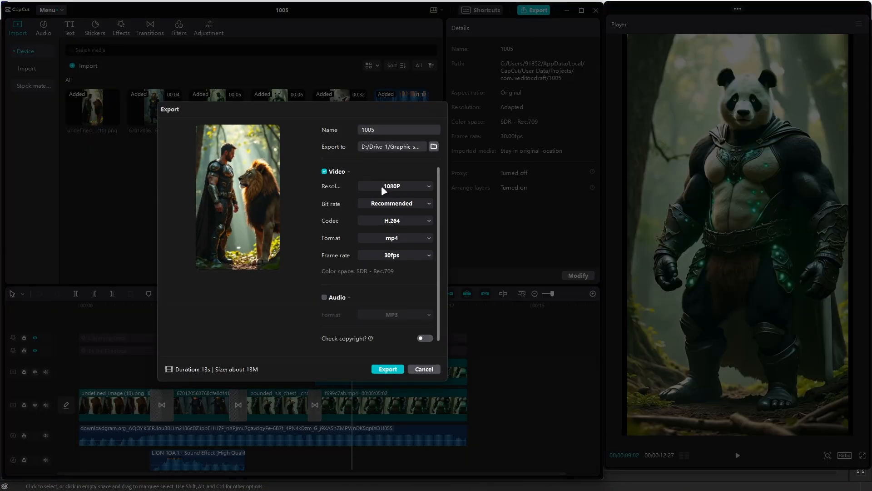
click(396, 187)
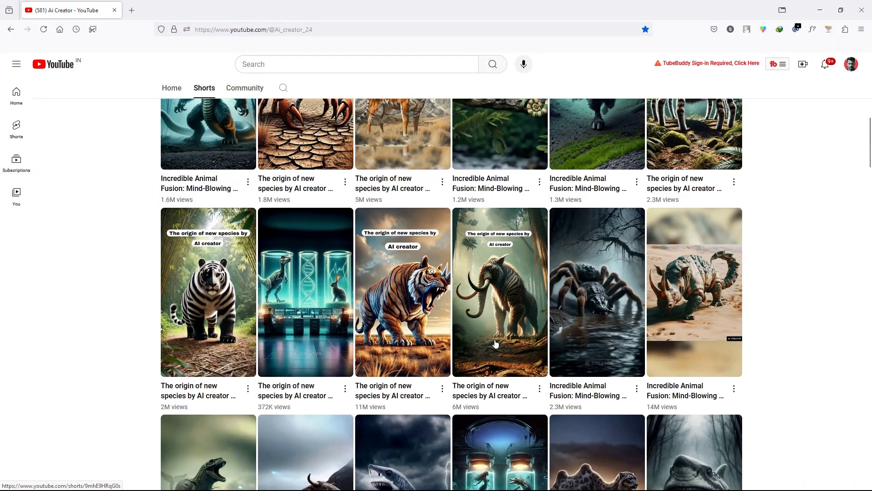
Browse the Shorts on the Ai Creator YouTube channel to examine its animal-fusion videos and their view counts
scroll(442, 356, down, 10)
scroll(441, 356, down, 20)
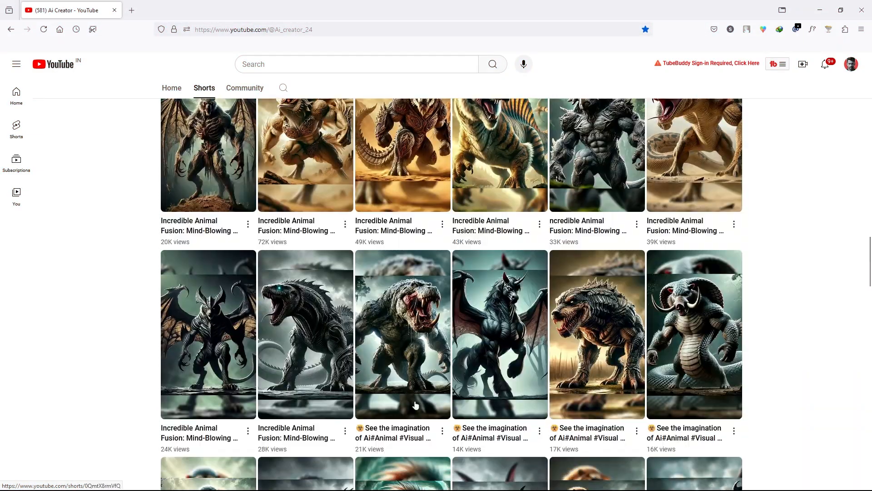
scroll(552, 346, down, 4)
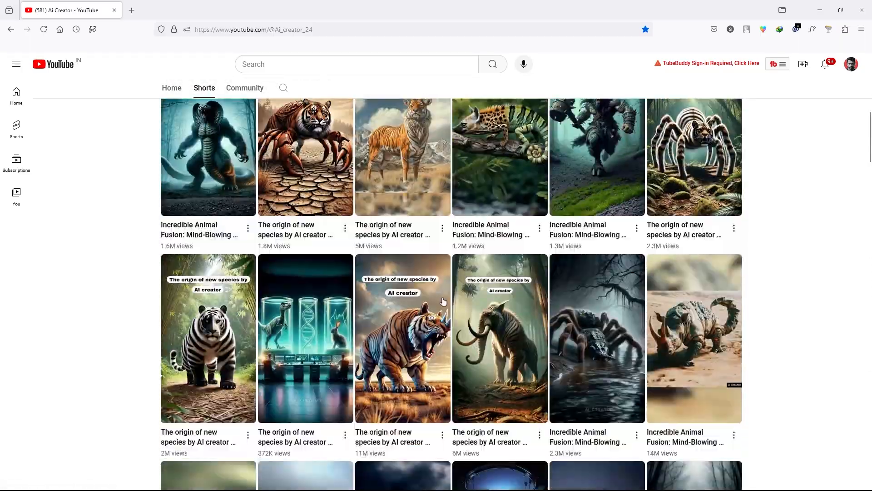
scroll(348, 297, down, 5)
scroll(348, 296, down, 4)
scroll(348, 297, up, 7)
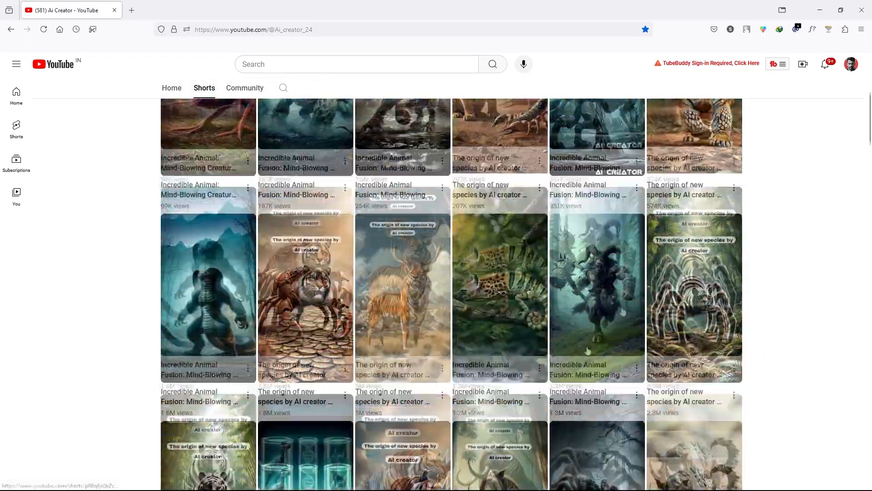
scroll(587, 350, down, 15)
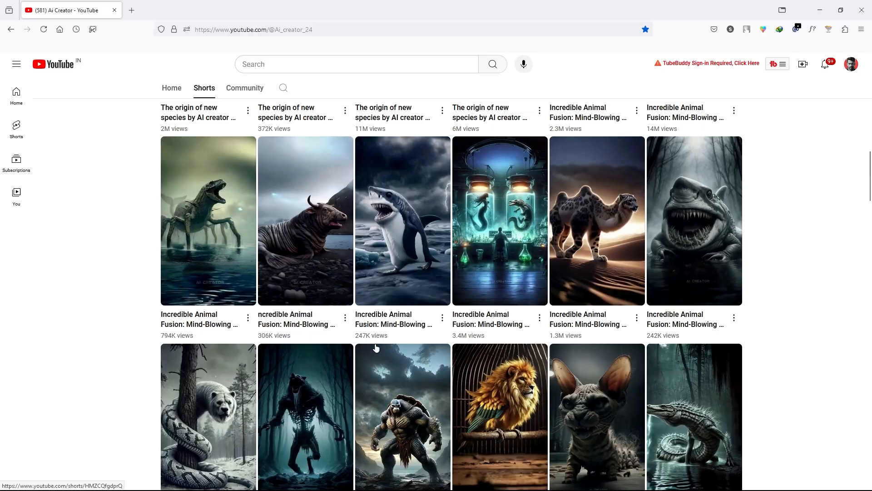
scroll(400, 348, down, 18)
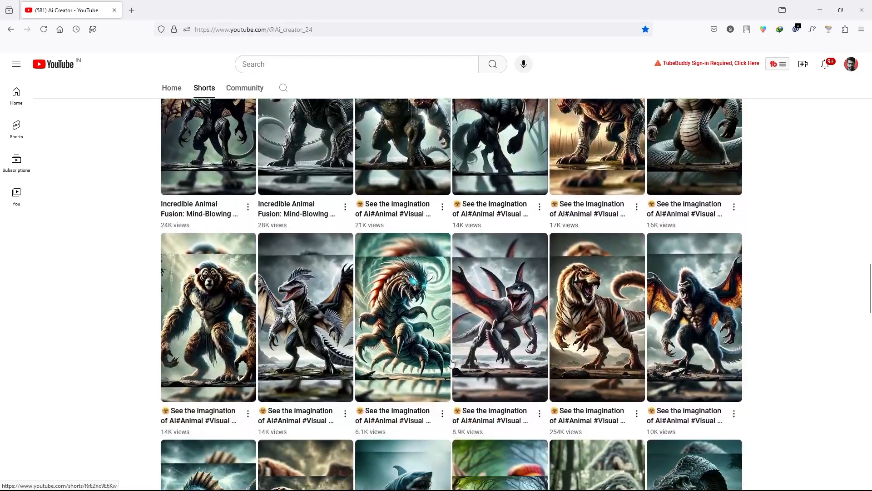
scroll(529, 362, down, 4)
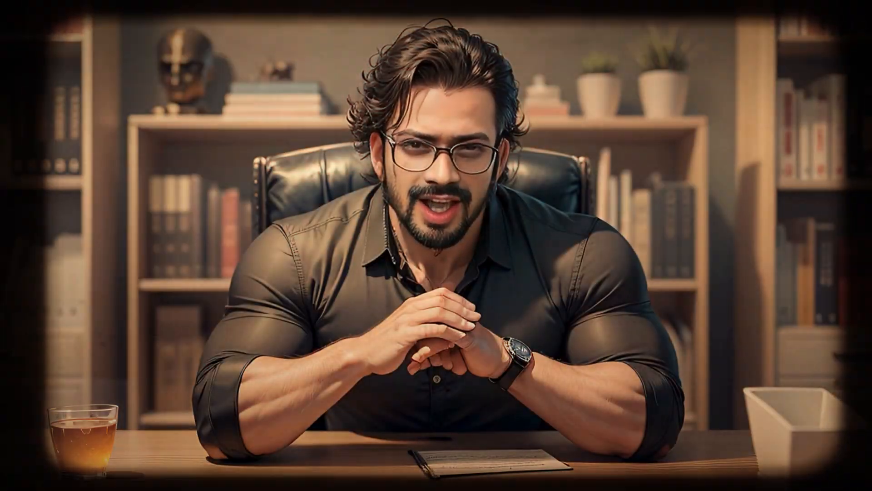